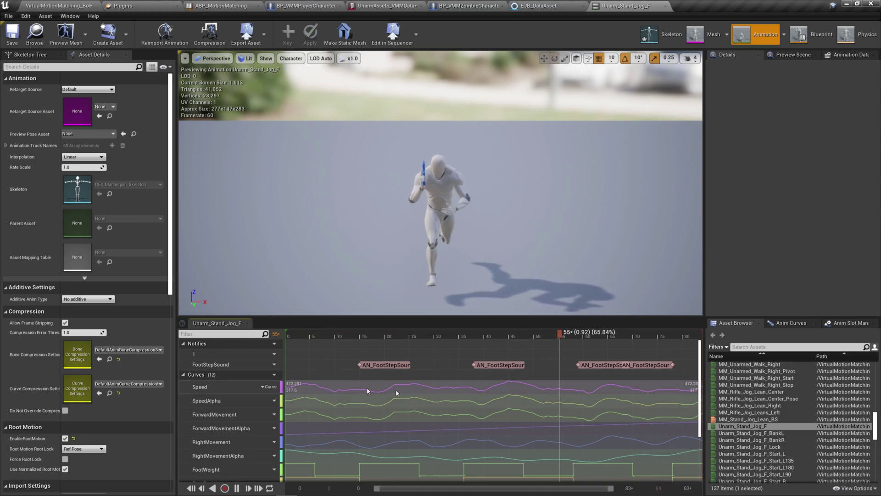
# - Open Unarm_Stand_Jog_F_Start_L180 and inspect its footstep sound and smooth root-motion rotation notifies
pyautogui.scroll(-3, 431, 385)
pyautogui.scroll(-2, 449, 373)
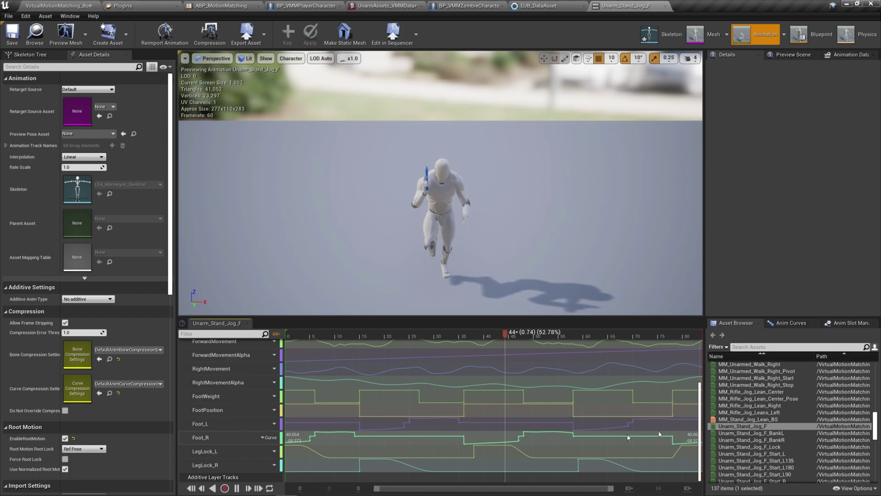
pyautogui.scroll(-3, 782, 416)
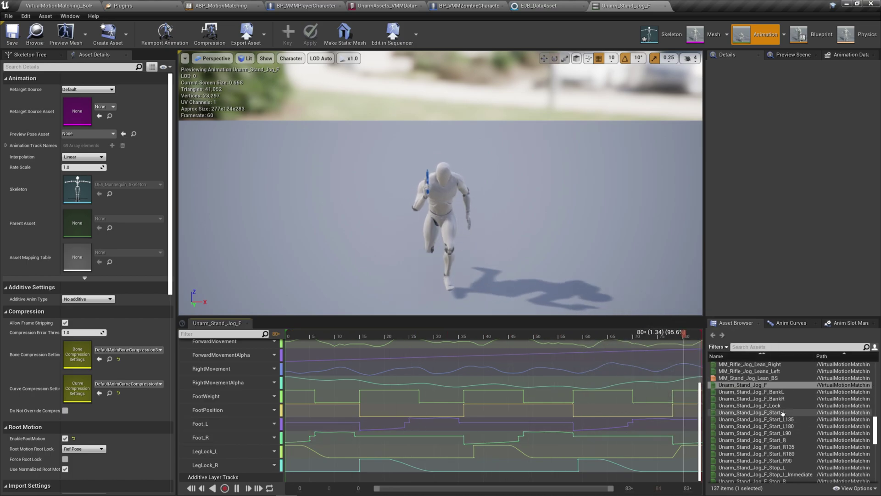
pyautogui.doubleClick(782, 426)
pyautogui.scroll(-3, 421, 426)
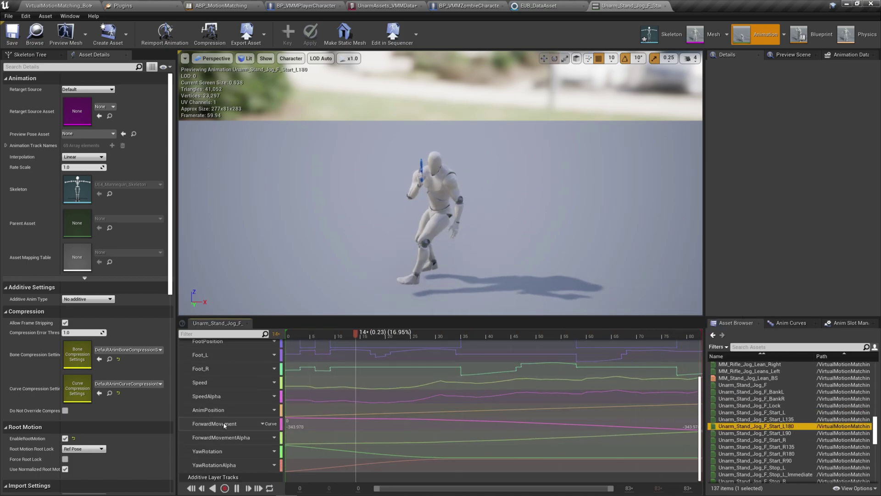
pyautogui.scroll(3, 225, 394)
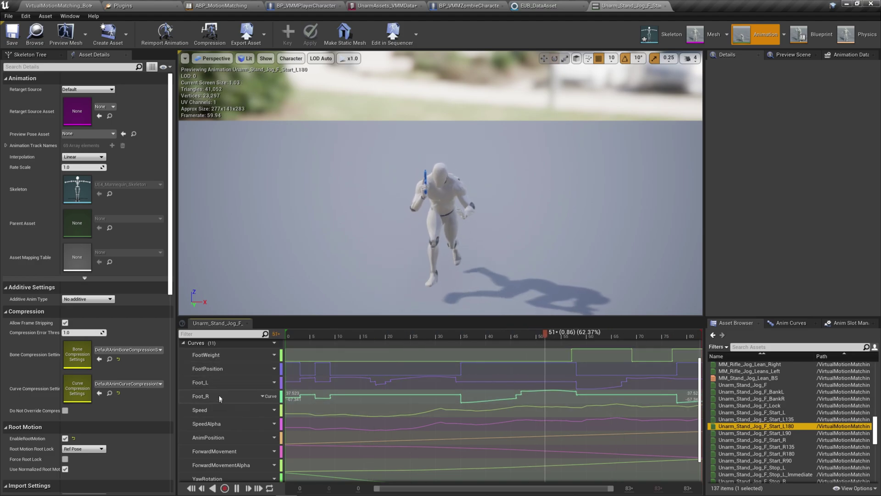
pyautogui.scroll(5, 224, 383)
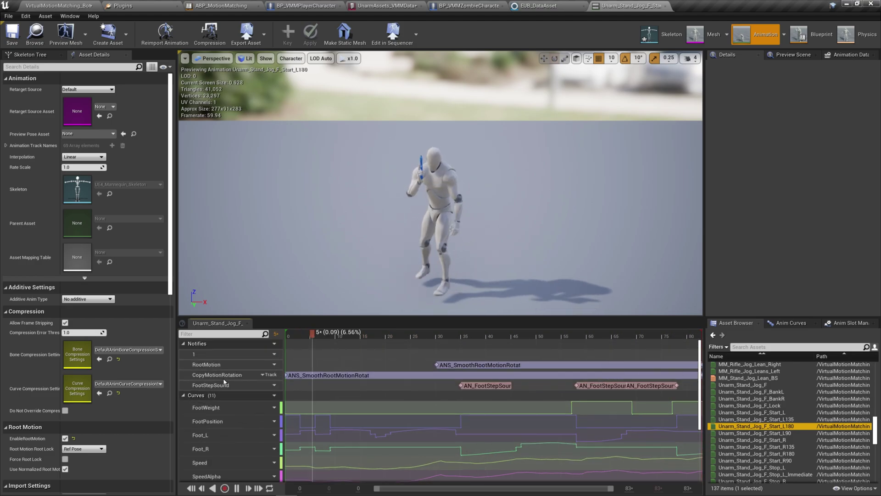
pyautogui.click(487, 386)
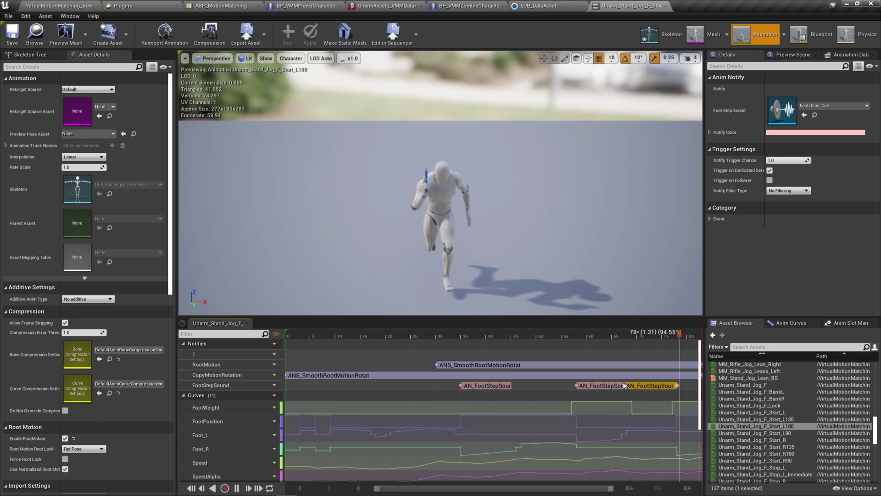
pyautogui.click(551, 364)
pyautogui.click(413, 365)
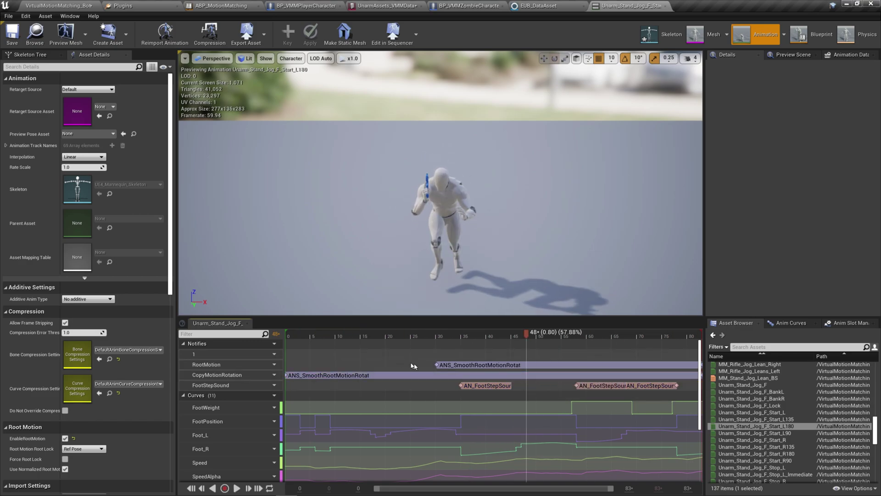
# - Preview Start_L90's notifies, then reopen Unarm_Stand_Jog_F
pyautogui.click(757, 433)
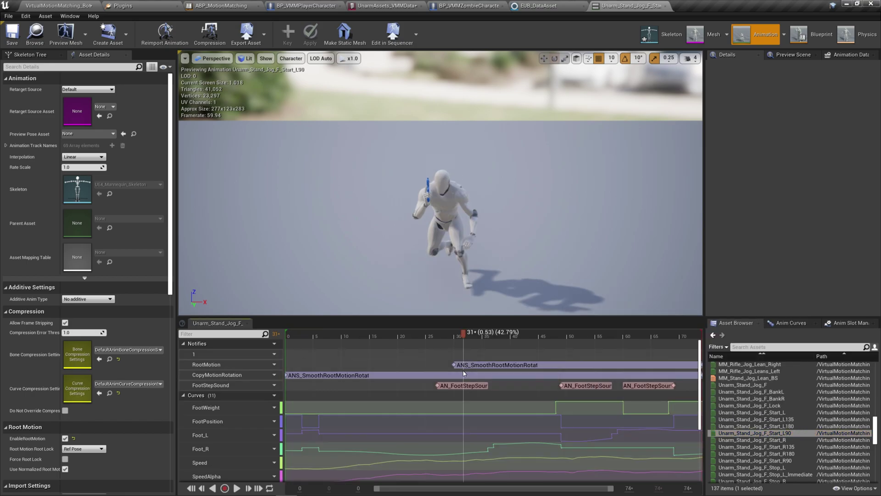
pyautogui.click(463, 373)
pyautogui.click(742, 384)
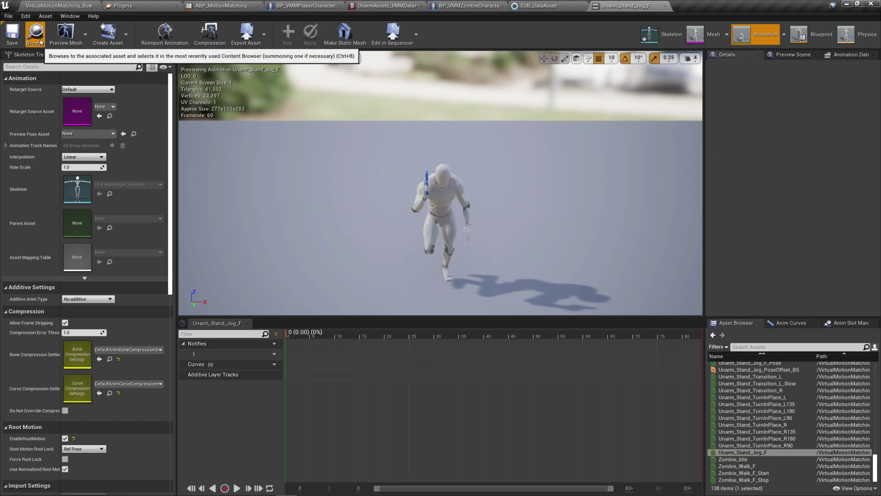
# - Enable the Virtual Animation Tools mode and switch to its Curve baking tools
pyautogui.click(36, 36)
pyautogui.click(340, 32)
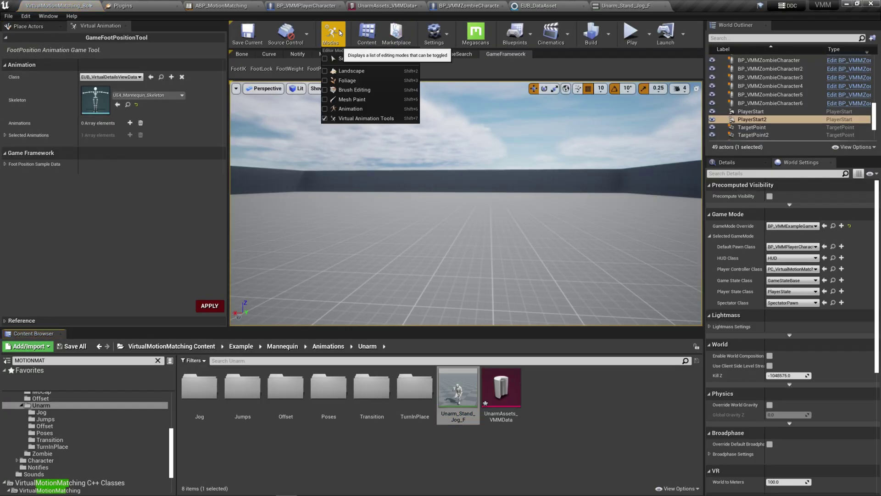
pyautogui.click(358, 120)
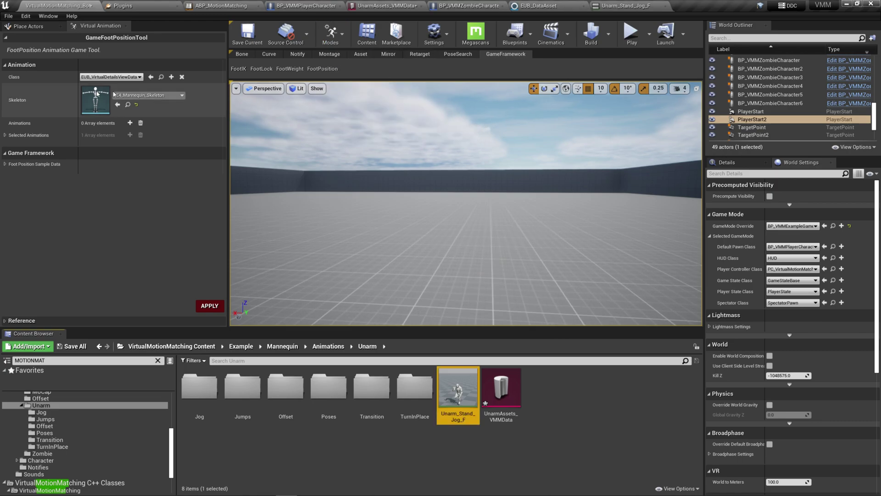
pyautogui.click(101, 77)
pyautogui.click(100, 73)
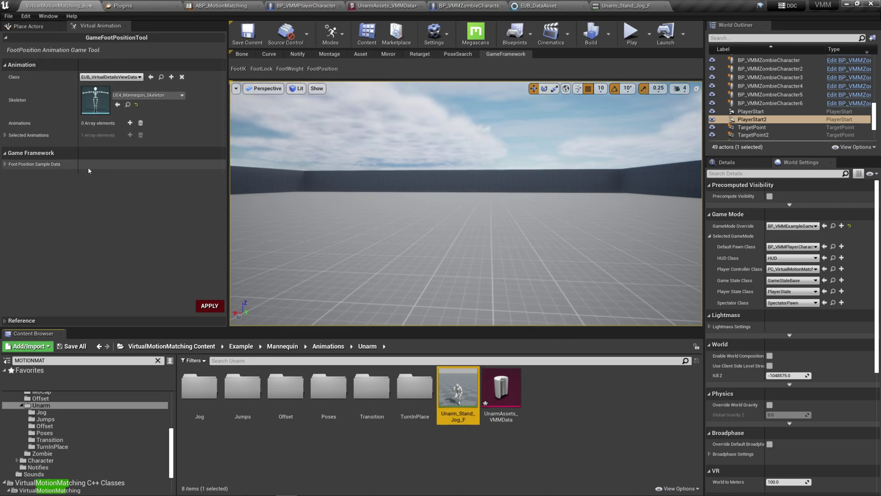
pyautogui.click(268, 54)
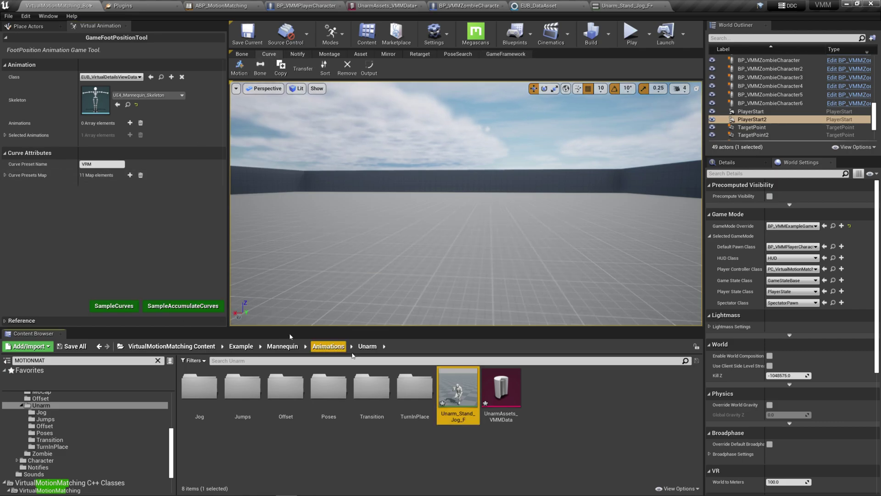
# - Check Unarm_Stand_Jog_F's curves, then bake a GameFramework FootPosition curve onto it
pyautogui.doubleClick(457, 392)
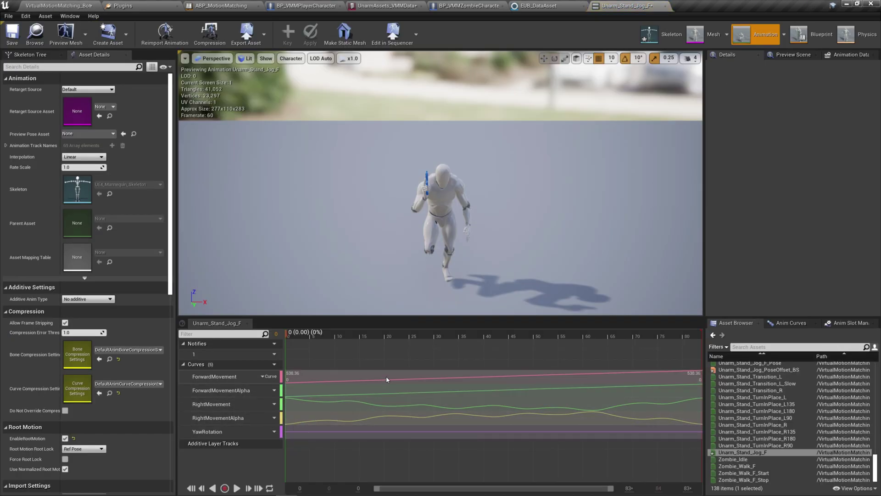
pyautogui.click(58, 6)
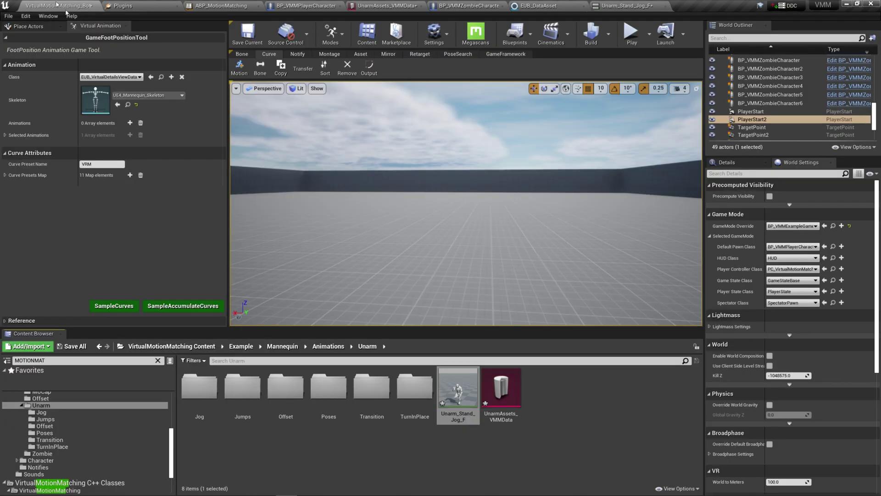
pyautogui.click(512, 53)
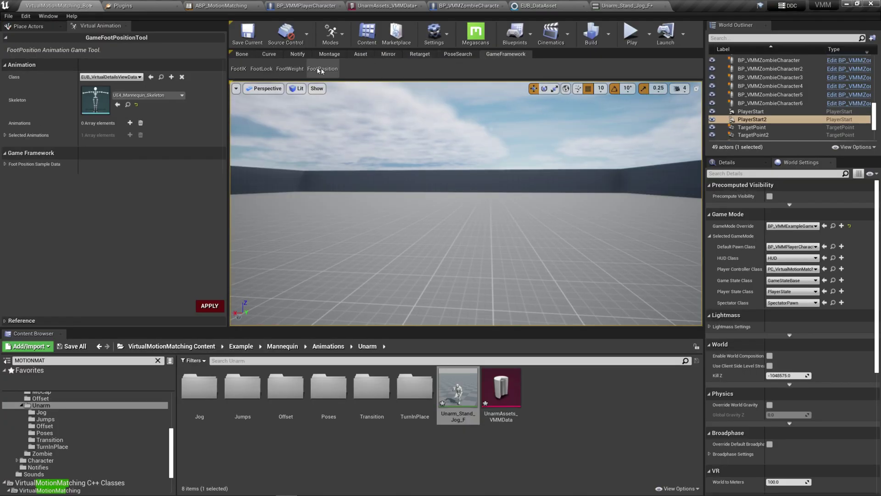
pyautogui.click(210, 306)
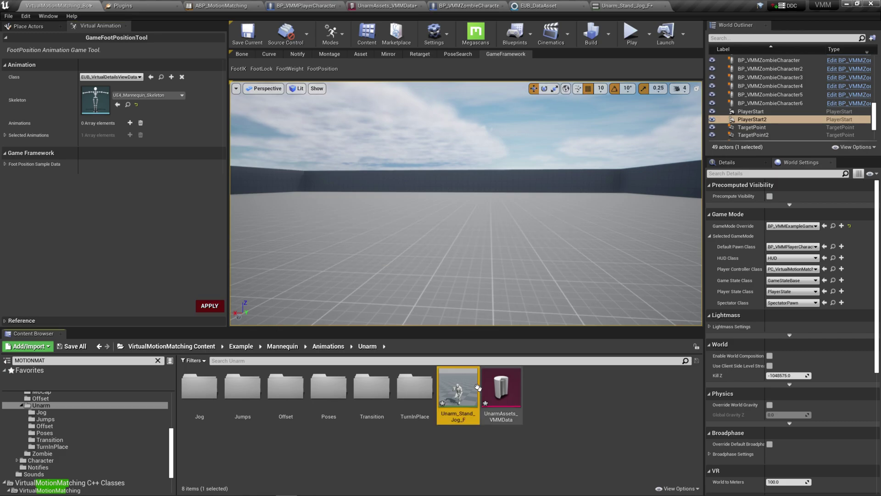
# - Scrub the jog to frame 37, then apply the PoseSearch Distance bake
pyautogui.moveTo(312, 338); pyautogui.dragTo(698, 364)
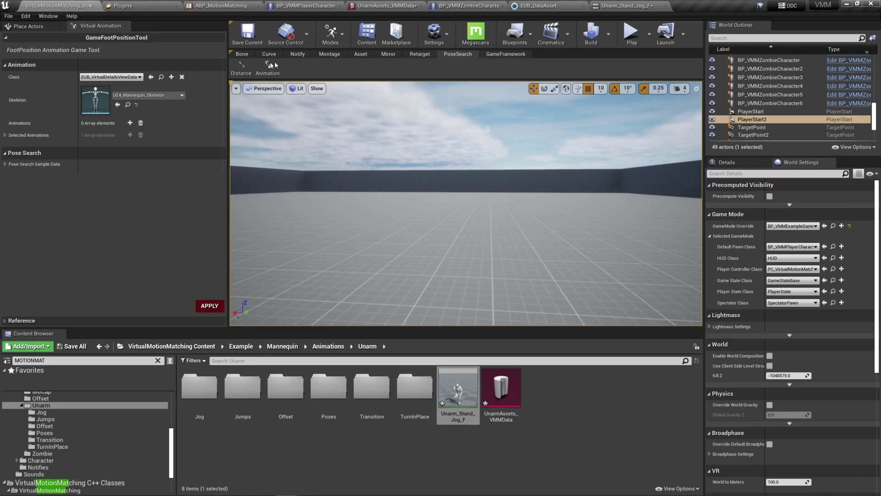
pyautogui.click(236, 68)
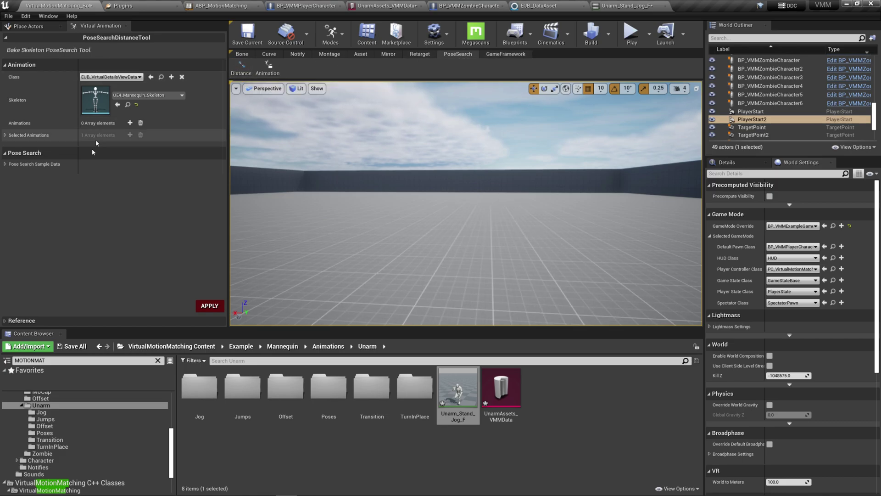
pyautogui.click(206, 306)
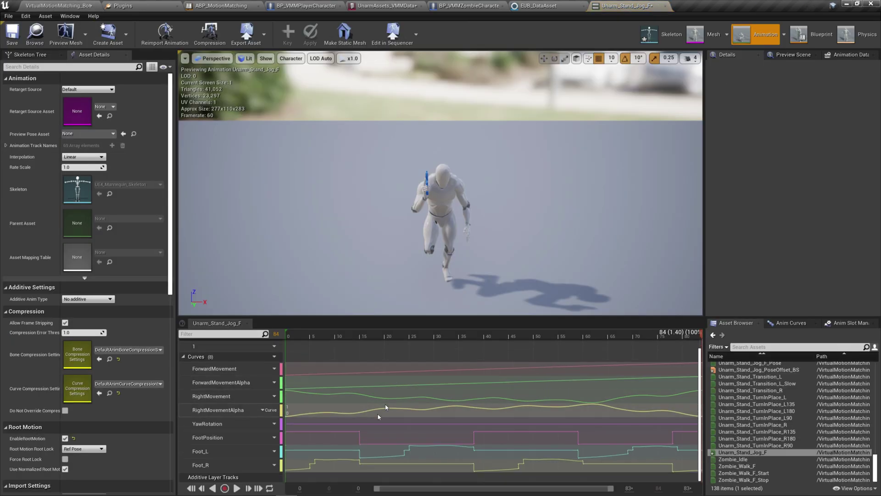
# - Inspect the new Foot_R curve's keys, then return to the level editor's foot-weight tool
pyautogui.doubleClick(412, 462)
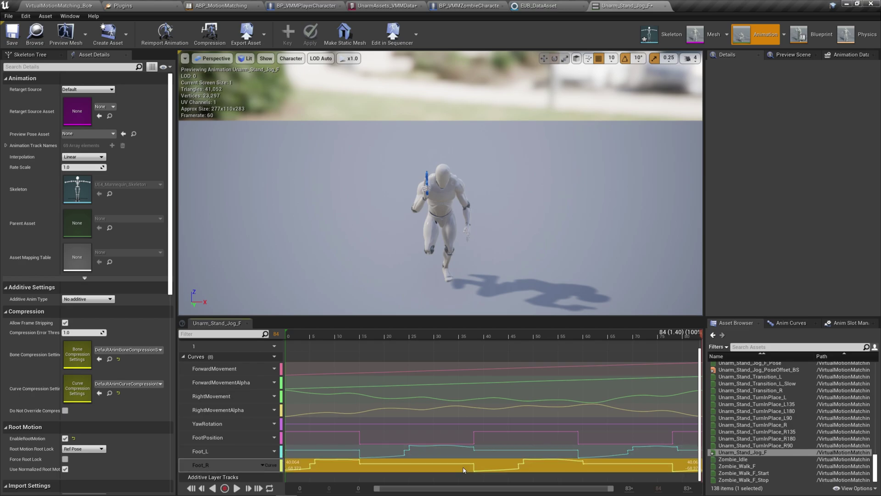
pyautogui.click(222, 326)
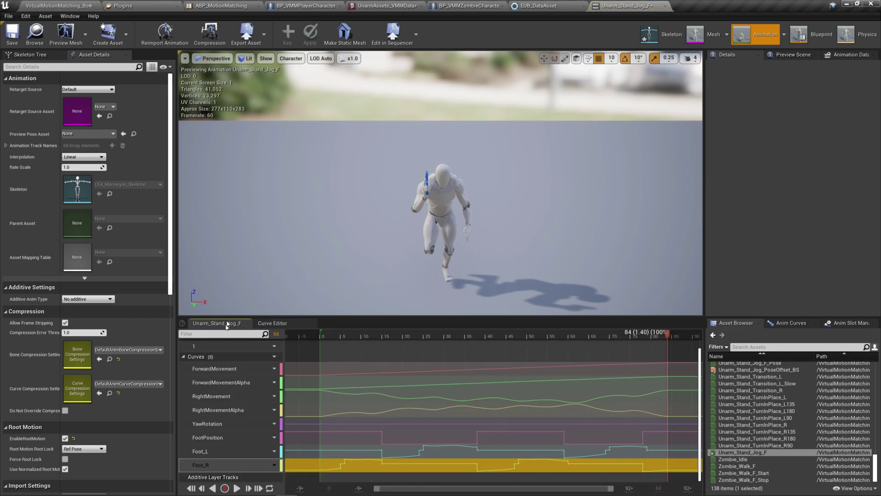
pyautogui.click(60, 3)
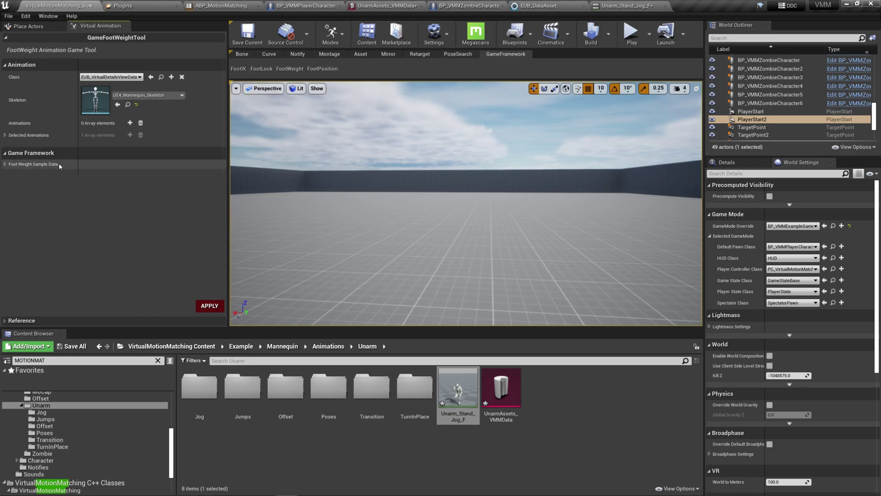
# - Put Jog_F_Stop_L and Jog_F_Stop_R in compare-pose slots 0 and 1; add Unarm_Stand_Jog_F to Animations
pyautogui.click(60, 165)
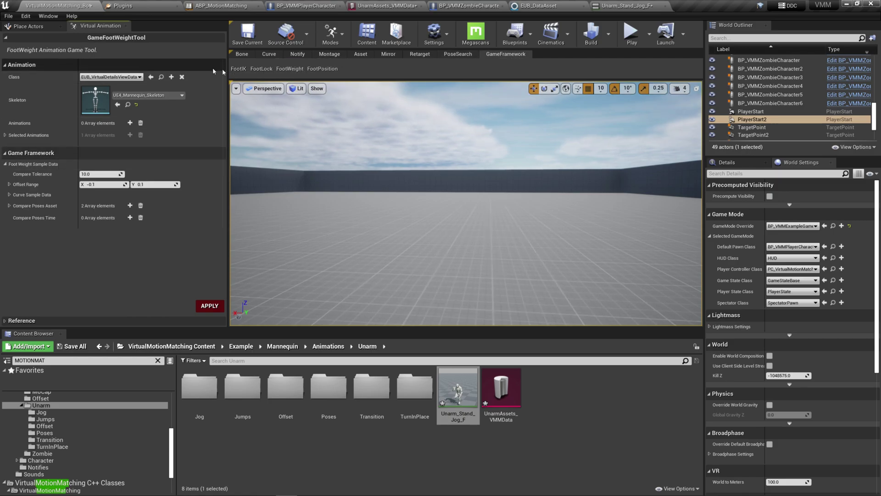
pyautogui.click(64, 210)
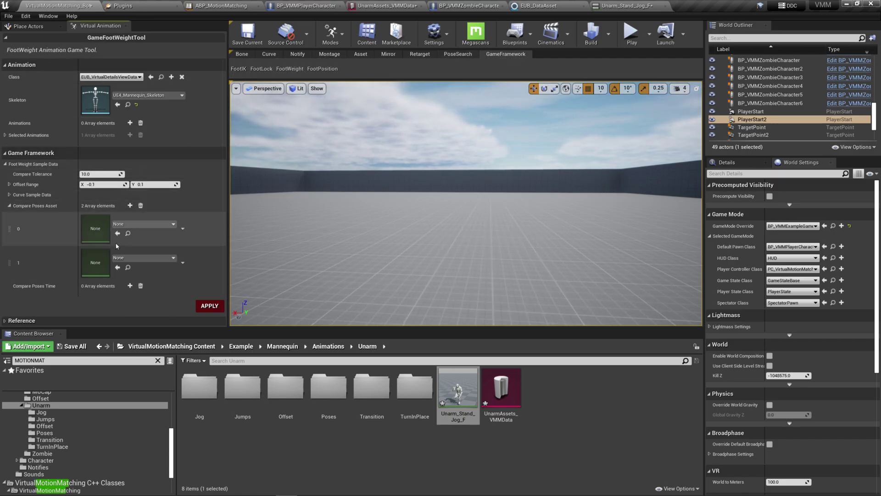
pyautogui.doubleClick(197, 398)
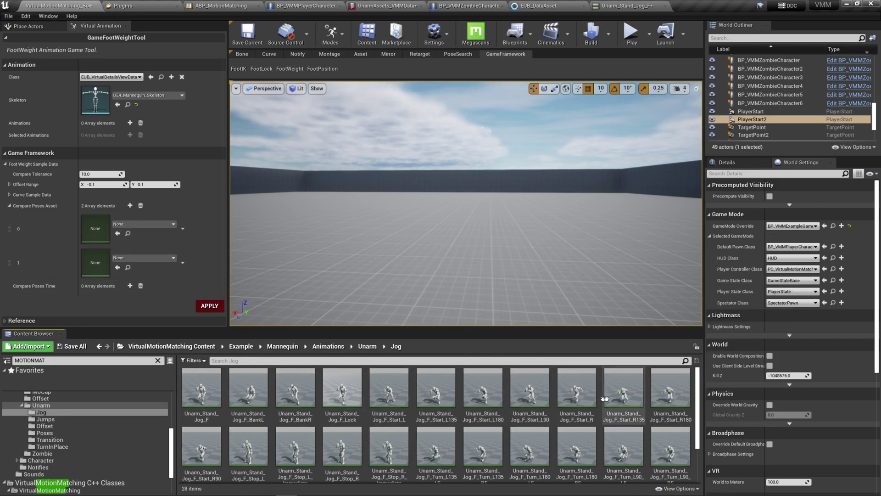
pyautogui.scroll(-2, 277, 405)
pyautogui.moveTo(248, 404); pyautogui.dragTo(106, 235)
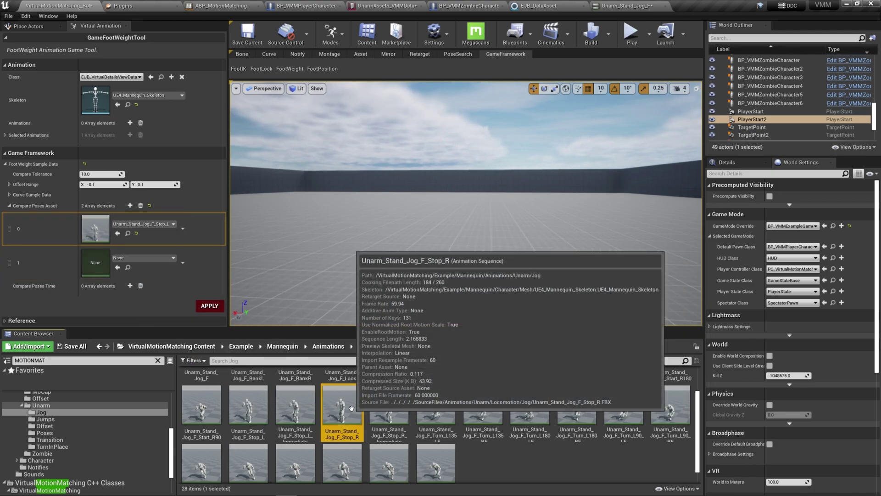
pyautogui.moveTo(342, 403); pyautogui.dragTo(119, 260)
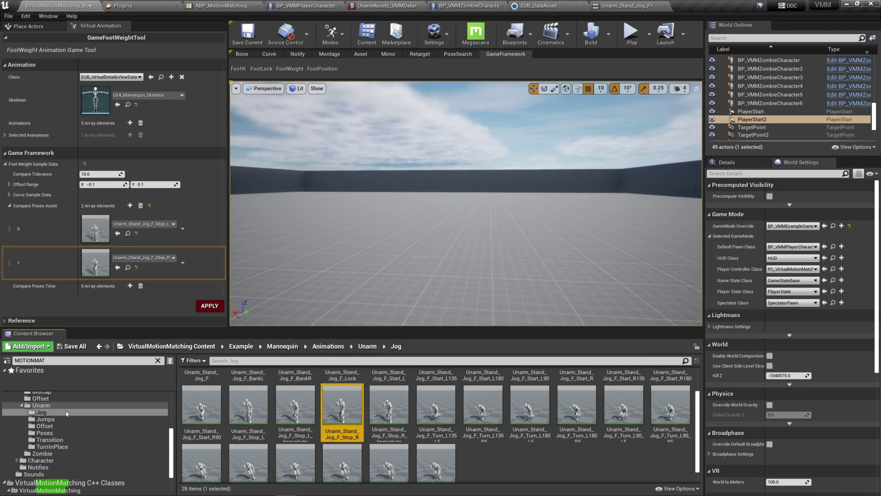
pyautogui.click(42, 405)
pyautogui.moveTo(457, 390); pyautogui.dragTo(110, 124)
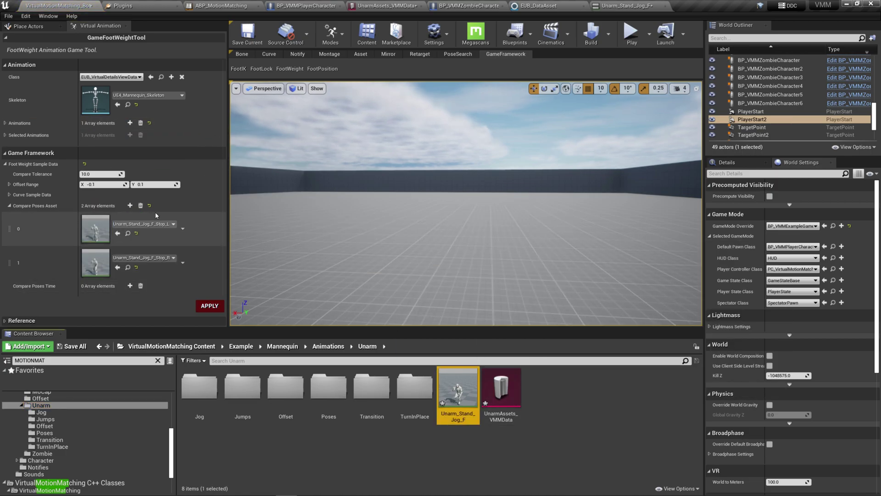
pyautogui.doubleClick(458, 390)
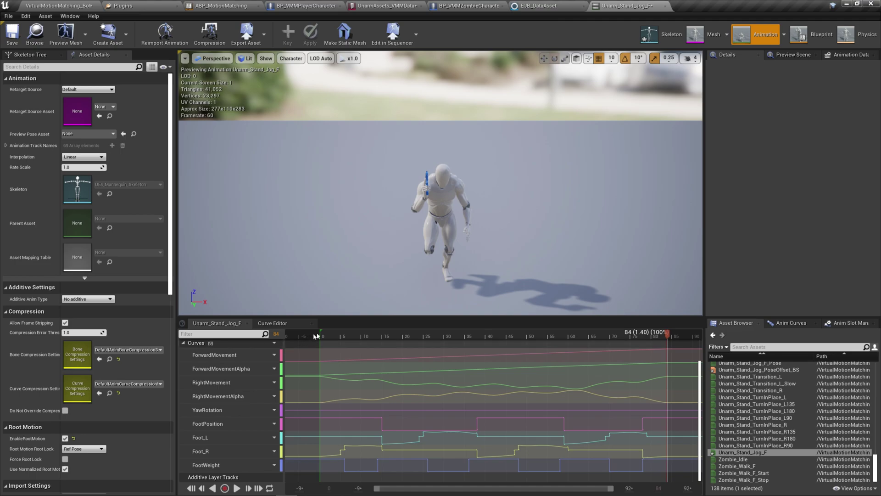
pyautogui.moveTo(322, 336); pyautogui.dragTo(460, 343)
pyautogui.doubleClick(402, 465)
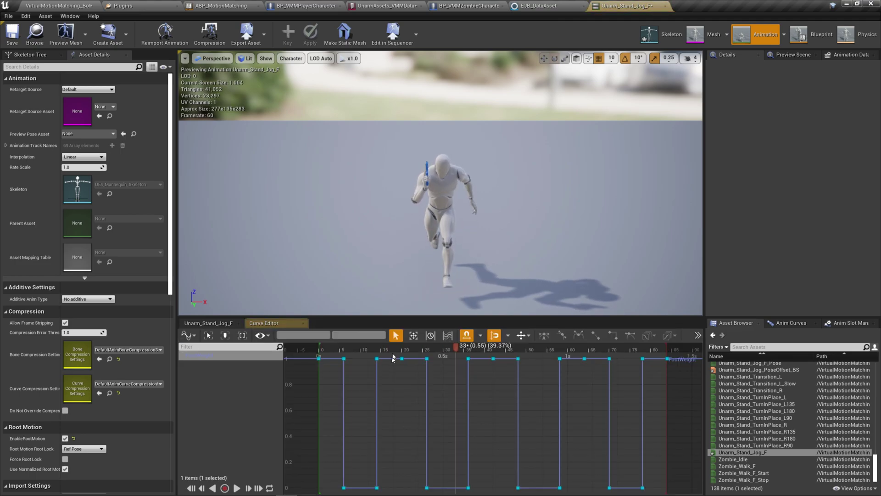
pyautogui.click(375, 347)
pyautogui.moveTo(384, 349)
pyautogui.mouseDown()
pyautogui.moveTo(672, 347)
pyautogui.moveTo(409, 354)
pyautogui.mouseUp()
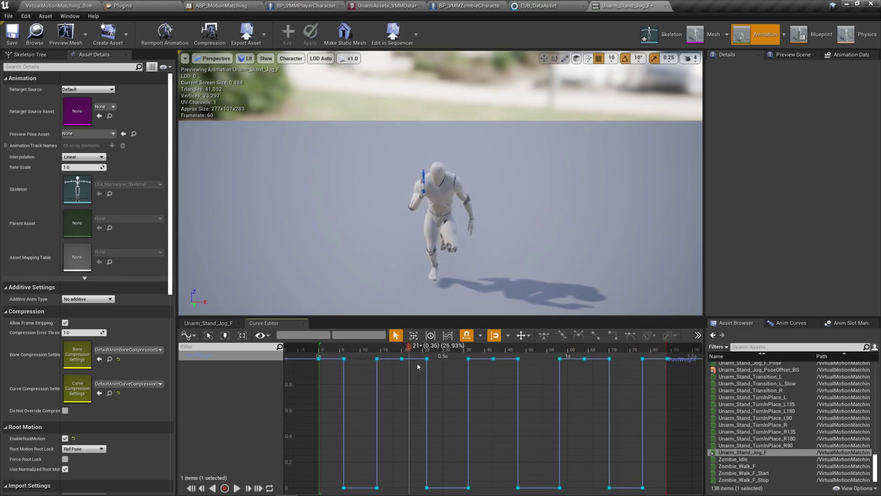
pyautogui.click(72, 5)
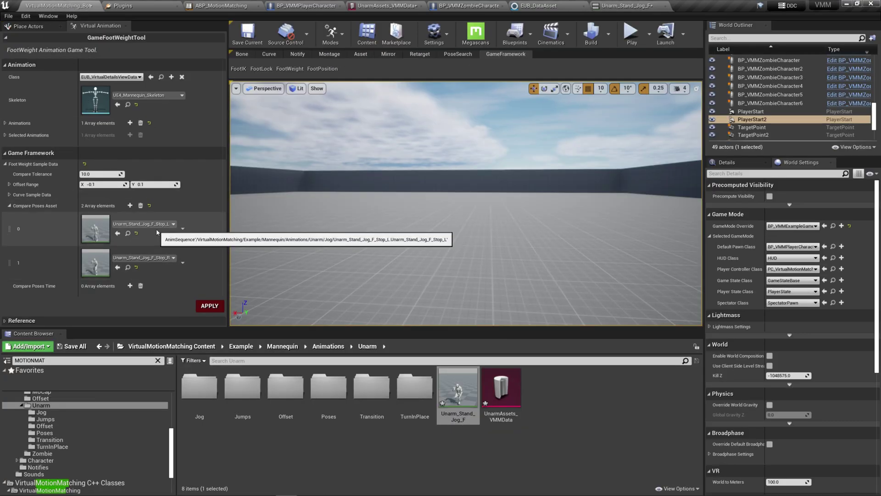
# - Clear the compare poses and fill both slots with Unarm_Stand_Jog_F
pyautogui.click(141, 206)
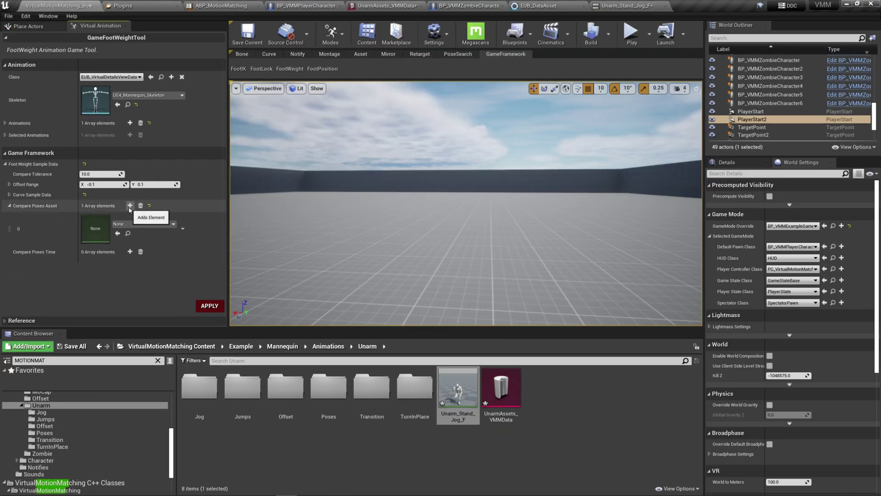
pyautogui.scroll(-2, 117, 183)
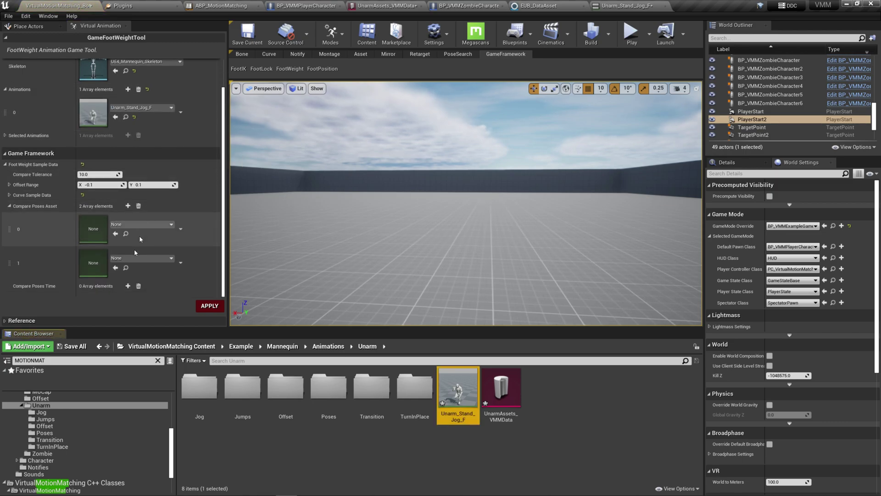
pyautogui.click(115, 233)
pyautogui.click(115, 268)
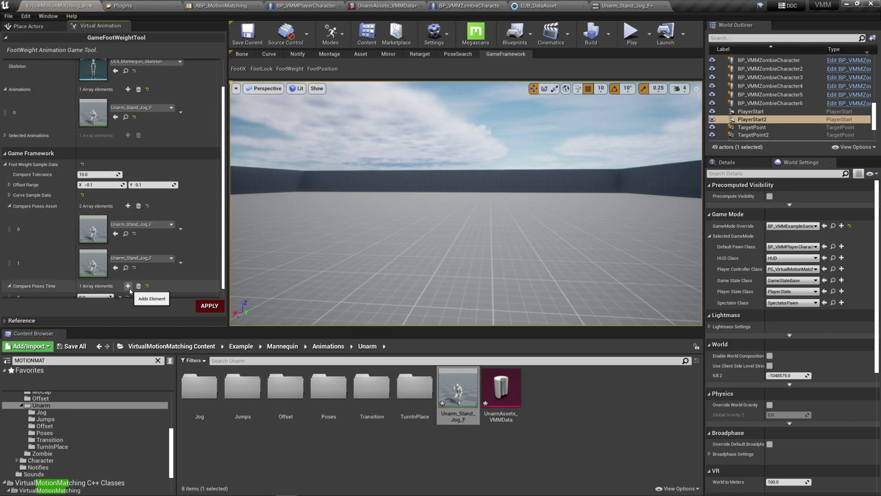
pyautogui.scroll(-1, 105, 184)
# - Rewind the jog to frame 0 and add compare-time entries, setting the first to 0.0
pyautogui.doubleClick(92, 92)
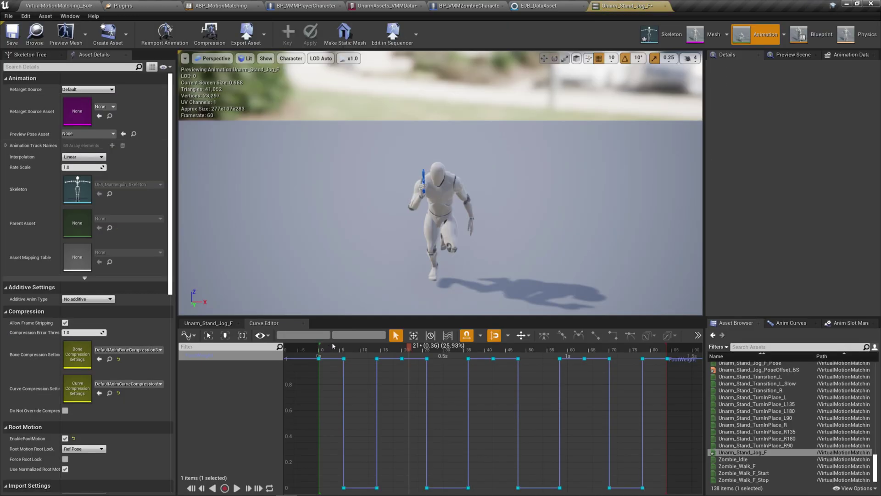
pyautogui.moveTo(333, 345); pyautogui.dragTo(316, 347)
pyautogui.click(80, 4)
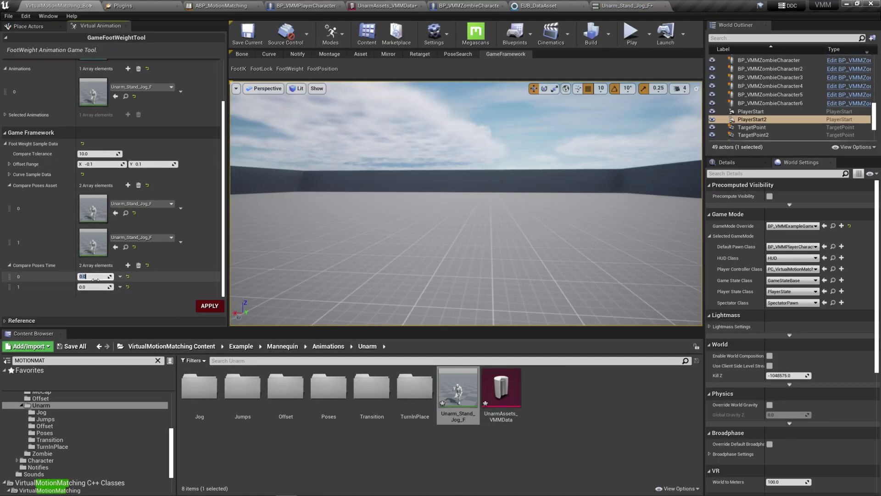
pyautogui.click(626, 5)
# - Read the FootWeight key time at frame 19 and enter 0.333333 as the second compare time
pyautogui.moveTo(370, 351); pyautogui.dragTo(407, 349)
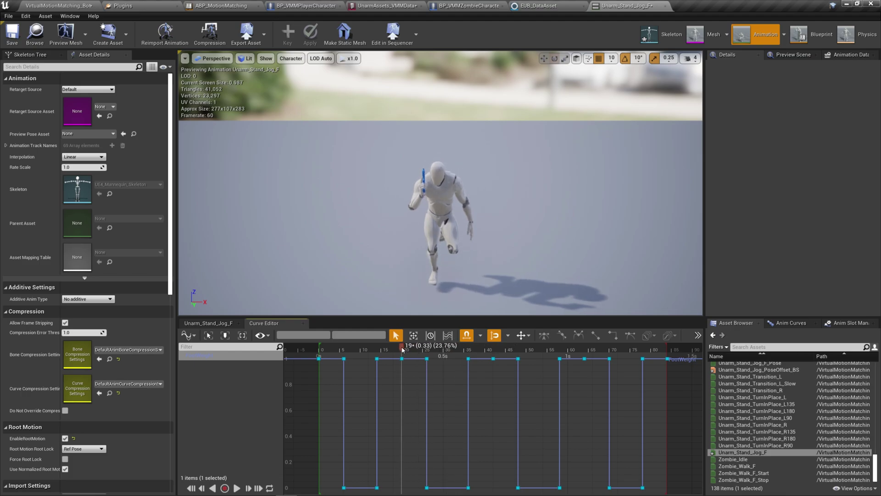
pyautogui.moveTo(462, 288); pyautogui.dragTo(437, 371)
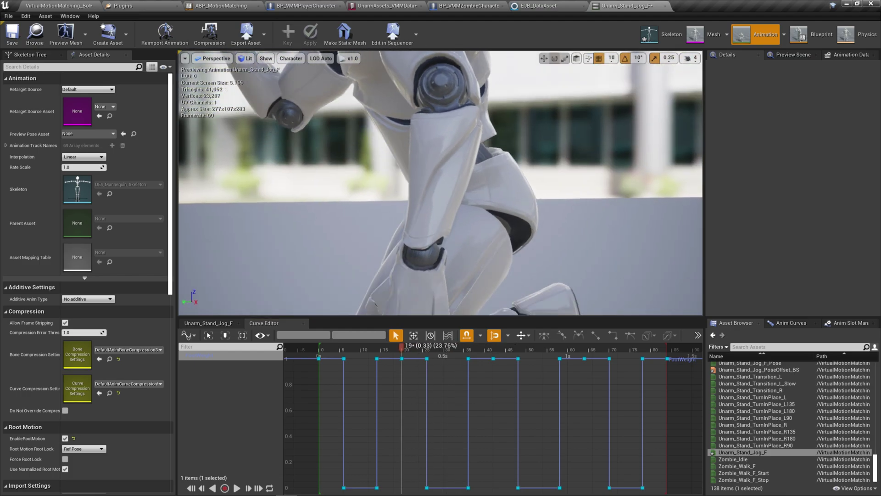
pyautogui.click(402, 357)
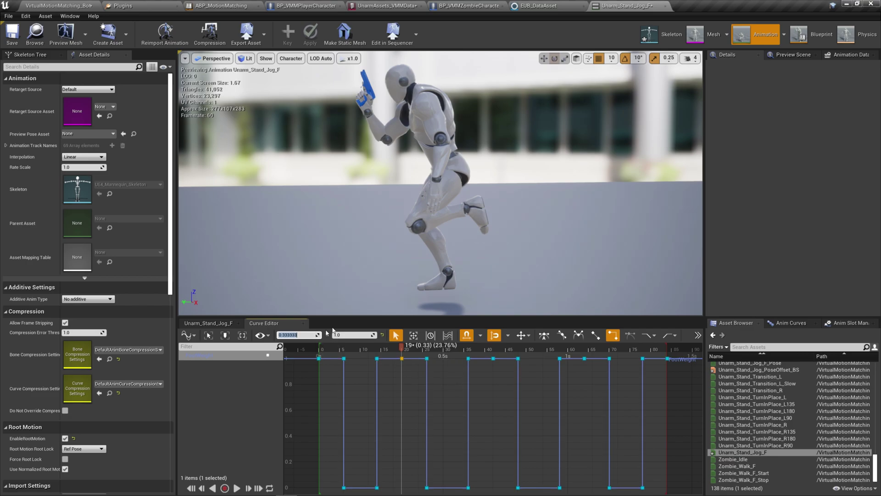
pyautogui.click(92, 6)
pyautogui.click(98, 286)
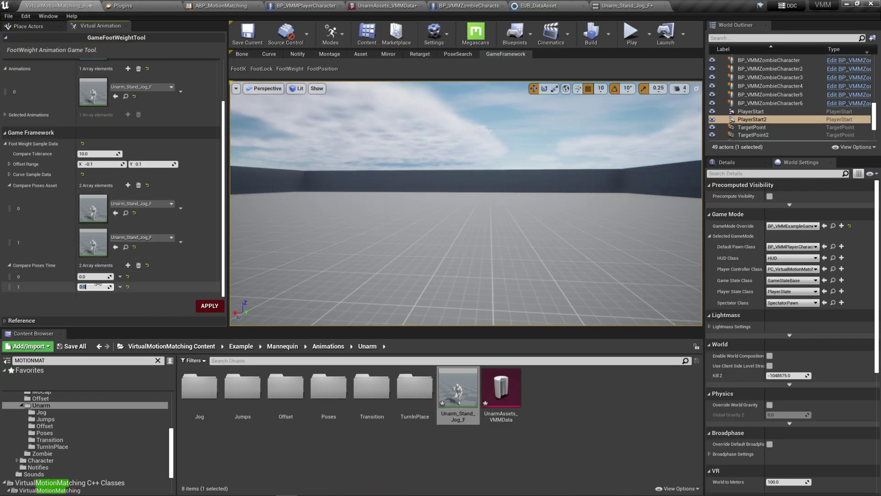
pyautogui.doubleClick(457, 387)
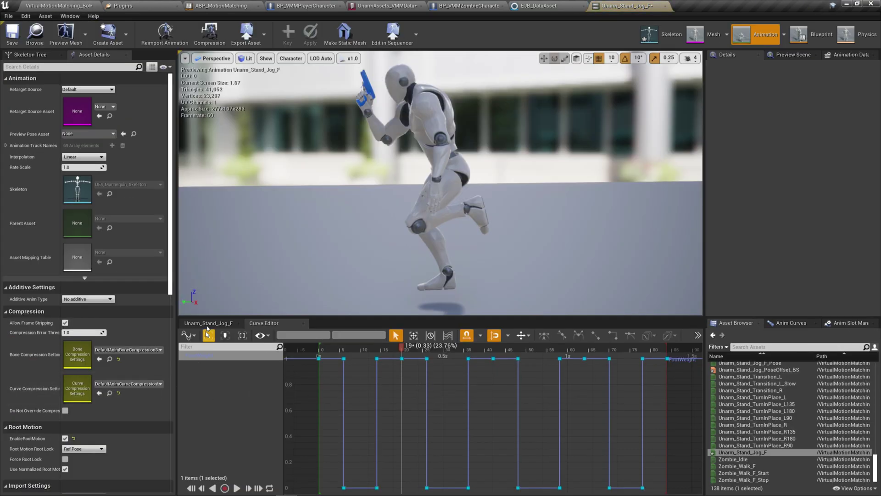
pyautogui.click(209, 322)
pyautogui.click(271, 465)
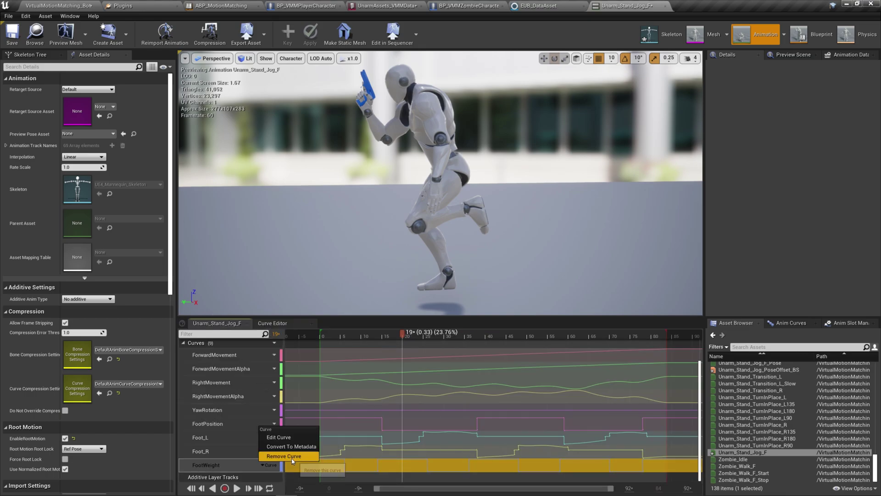
# - Remove the FootWeight curve, then play Unarm_Stand_Jog_F to verify the new footstep notifies
pyautogui.click(293, 455)
pyautogui.click(59, 6)
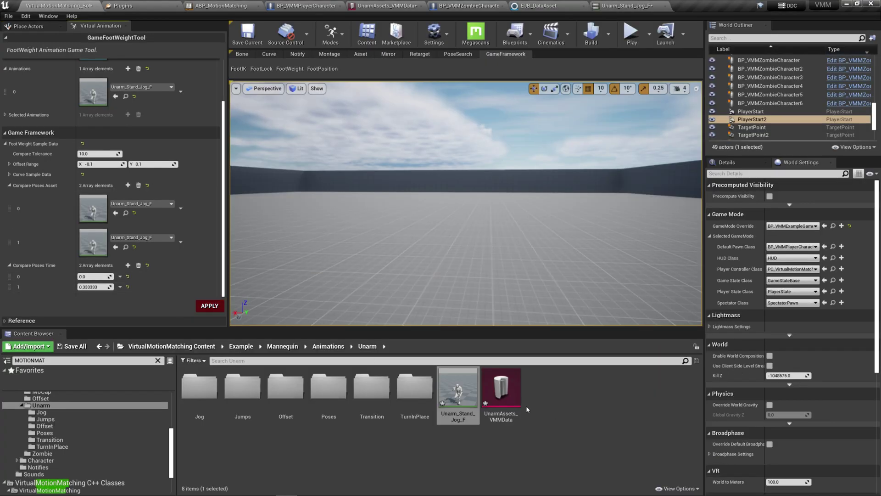
pyautogui.doubleClick(457, 388)
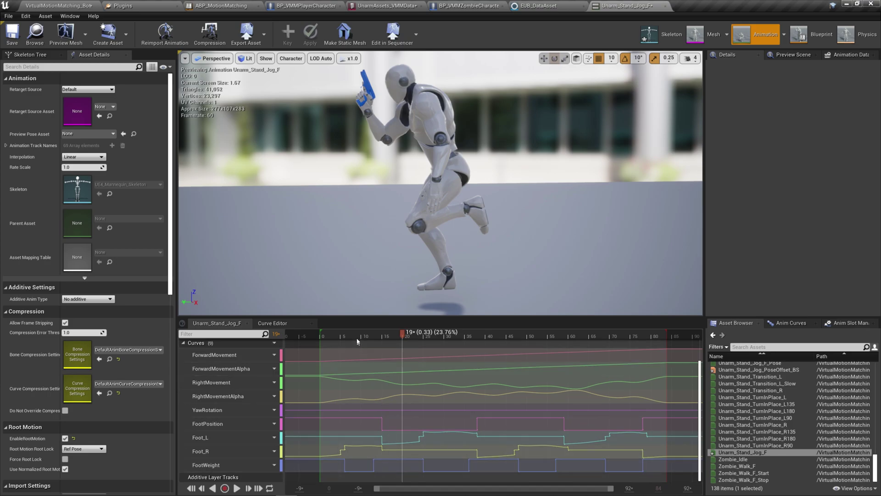
pyautogui.moveTo(357, 341); pyautogui.dragTo(668, 365)
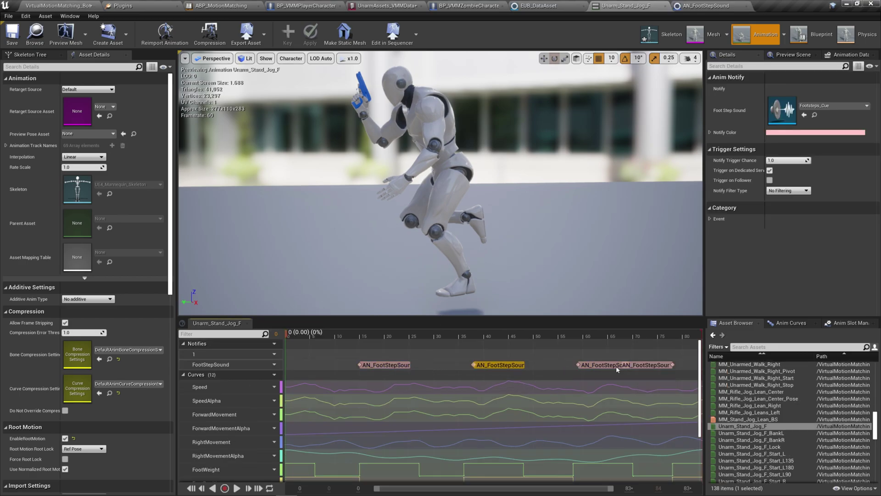
pyautogui.press('space')
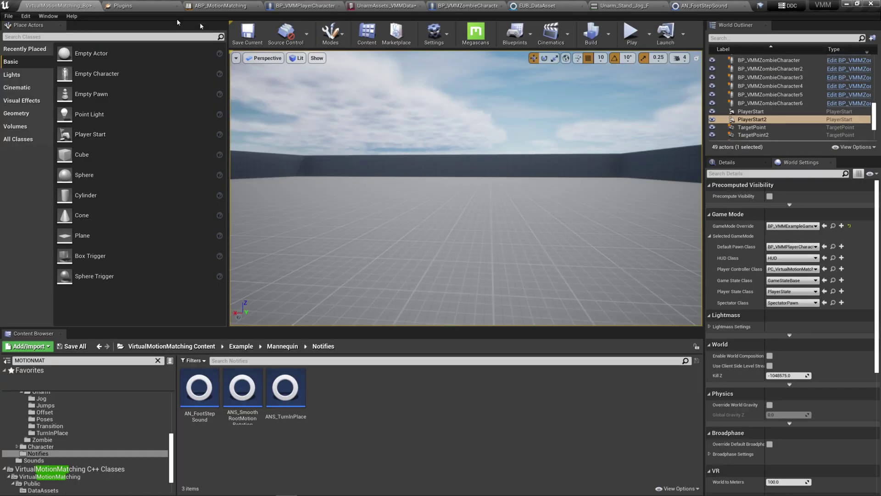
pyautogui.click(331, 33)
# - Open the Virtual Animation Tool's NotifyFootStepTool using the EUB_VirtualDetailsViewData class
pyautogui.click(358, 119)
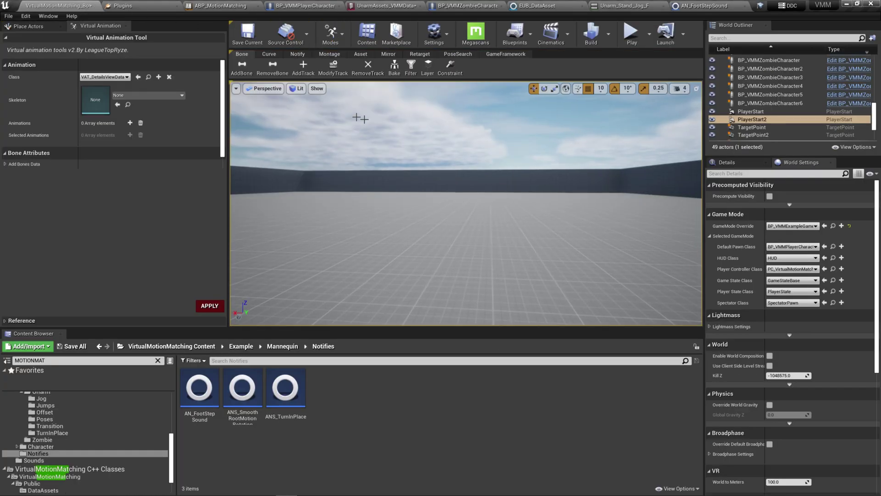
pyautogui.click(105, 78)
pyautogui.click(108, 102)
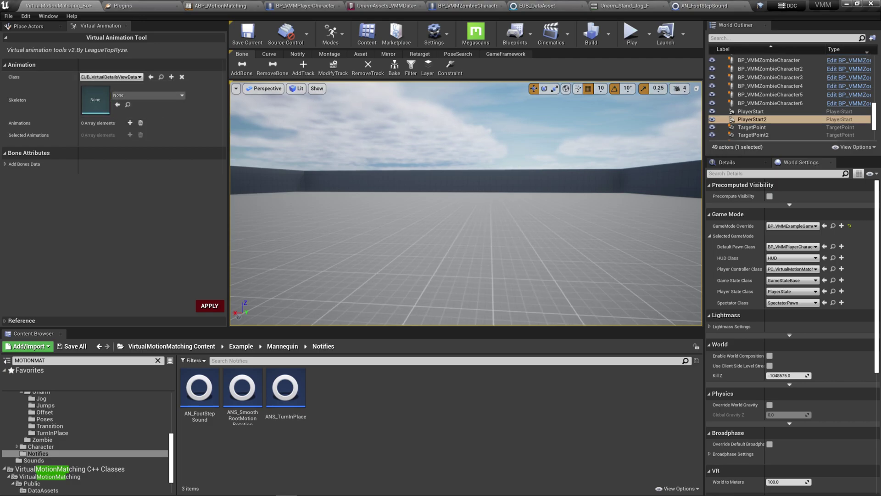
pyautogui.click(296, 55)
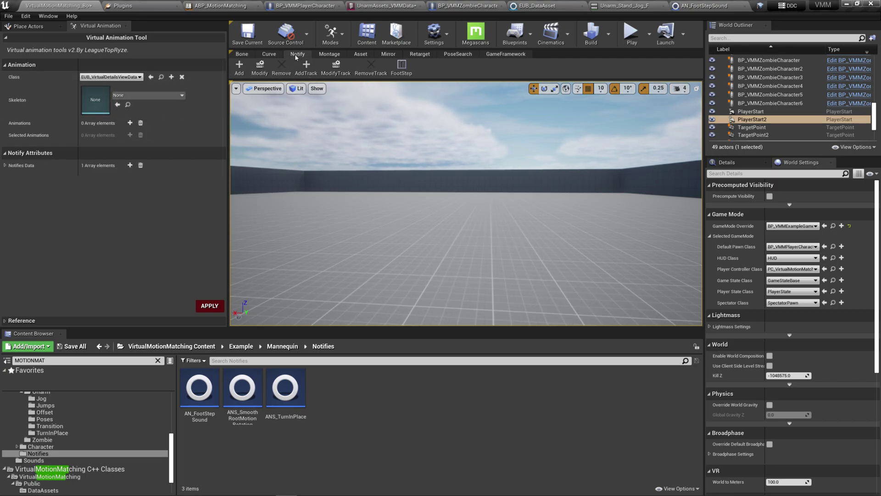
pyautogui.click(396, 69)
# - Name the track FootStep, add a notify at position 0.0, and check the Notify Instance options
pyautogui.click(102, 186)
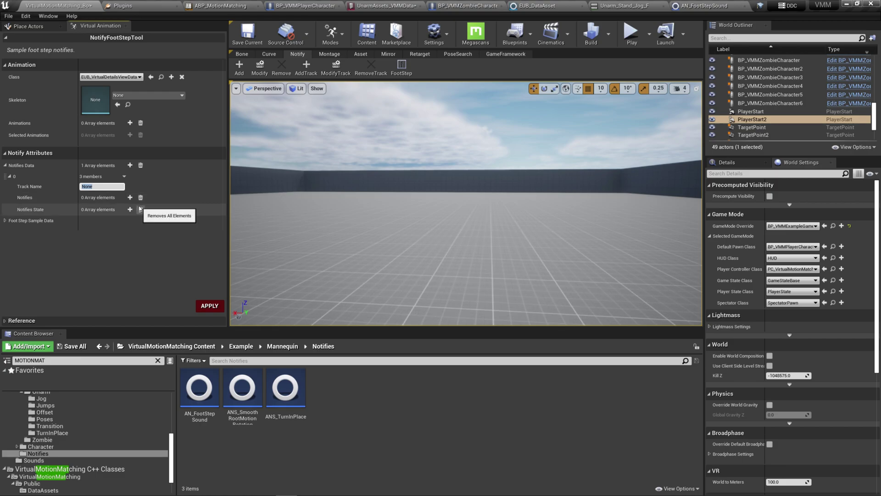
pyautogui.write('FootStep')
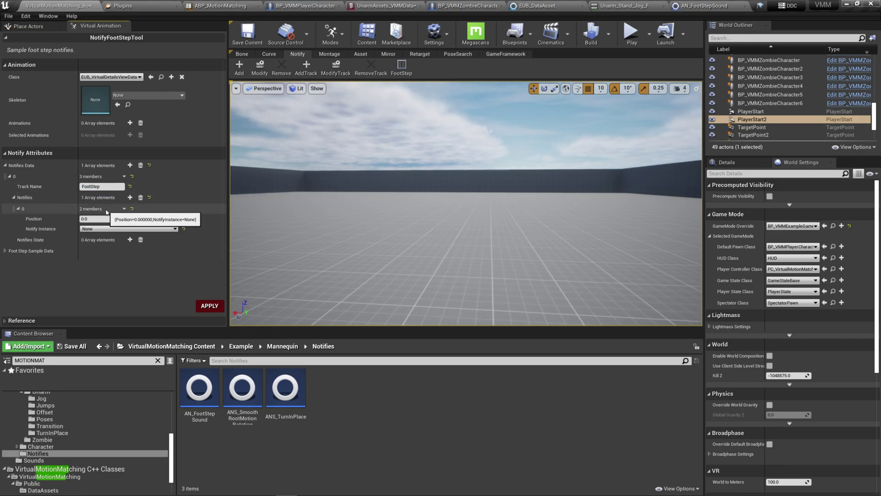
pyautogui.click(17, 209)
pyautogui.click(102, 228)
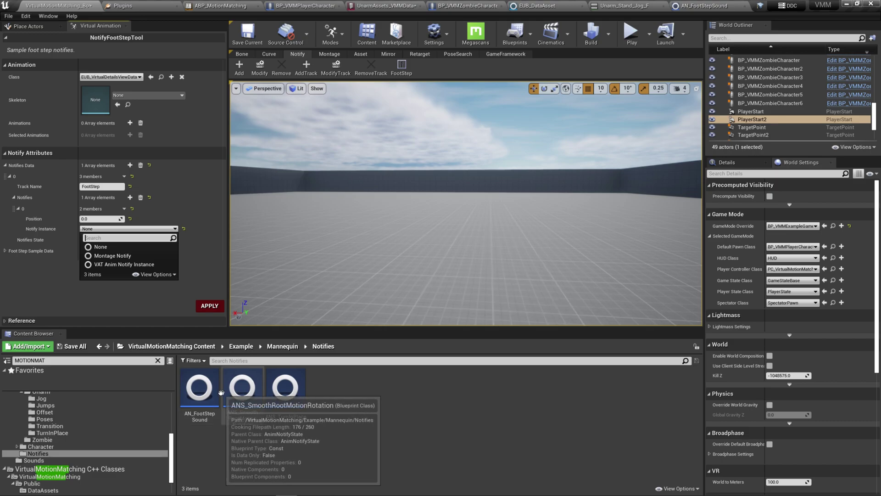
# - Reparent the AN_FootStepSound blueprint to VAT Anim Notify Instance and save it
pyautogui.click(206, 383)
pyautogui.doubleClick(207, 383)
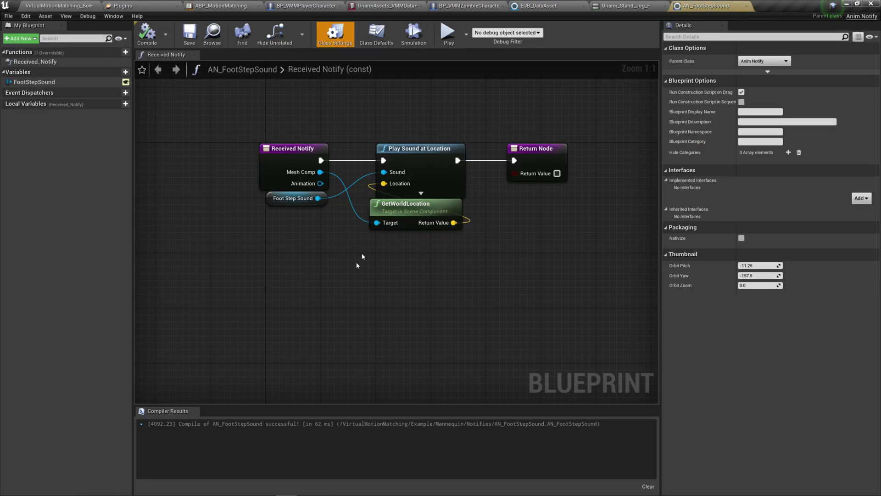
pyautogui.click(743, 62)
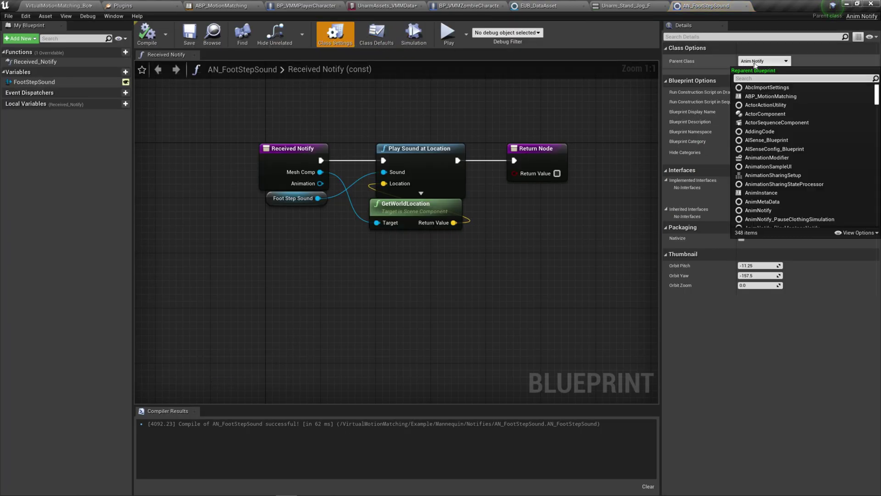
pyautogui.click(343, 44)
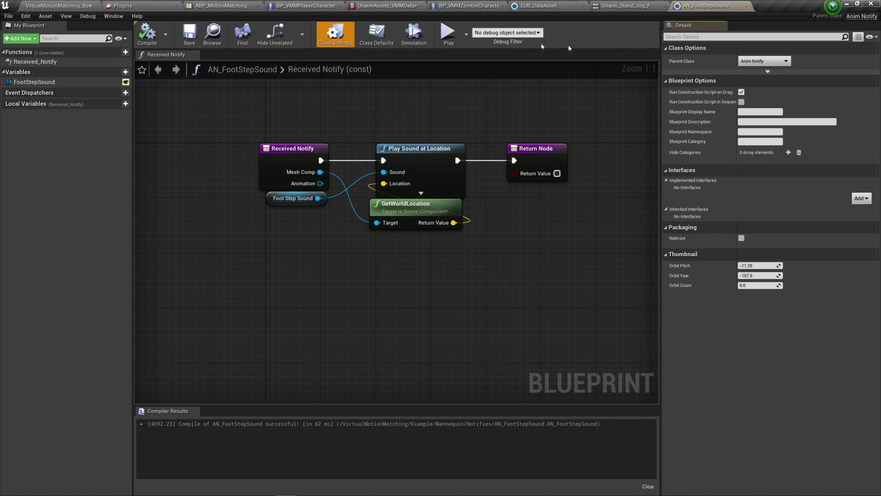
pyautogui.click(764, 62)
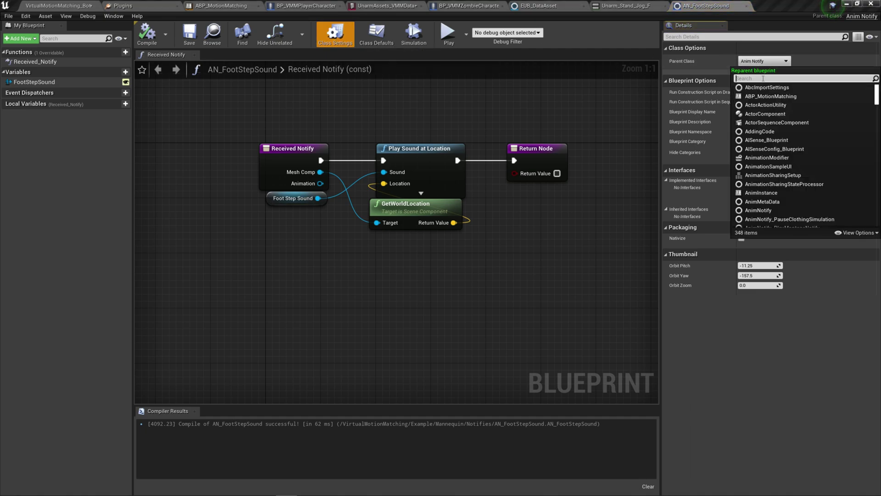
pyautogui.write('VAT')
pyautogui.click(764, 87)
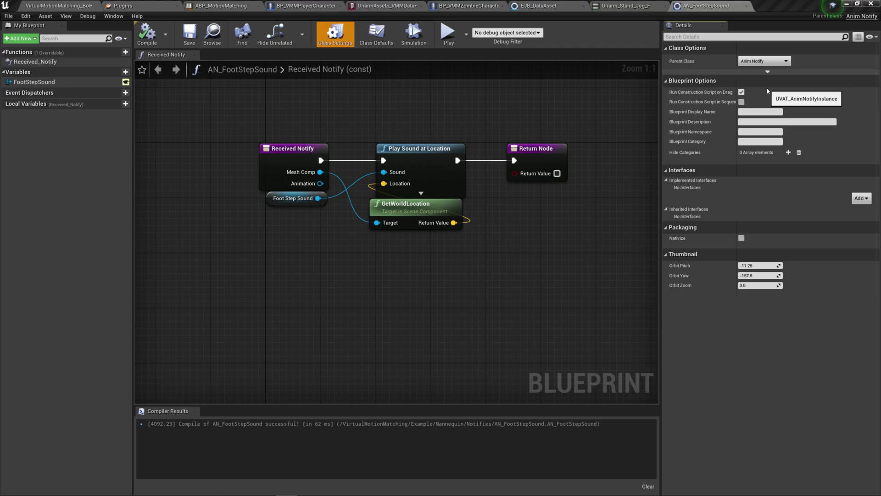
pyautogui.click(190, 34)
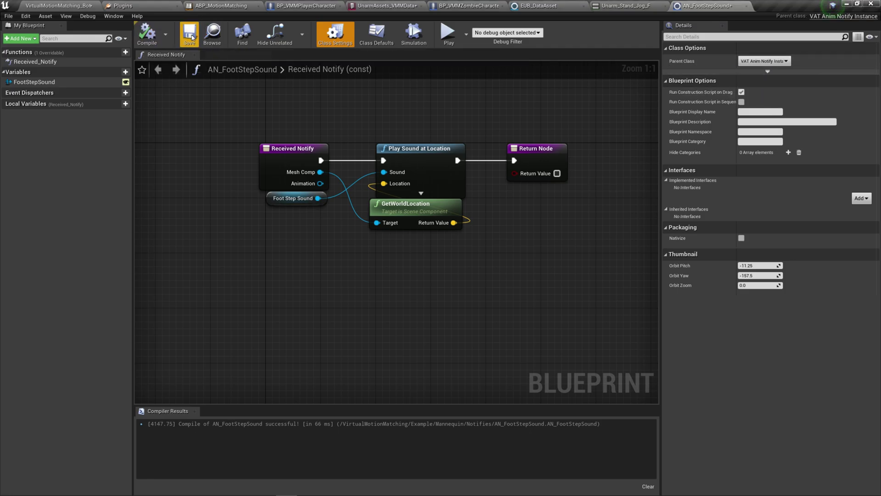
# - Set the footstep notify instance to AN Foot Step Sound and expand its settings
pyautogui.click(64, 5)
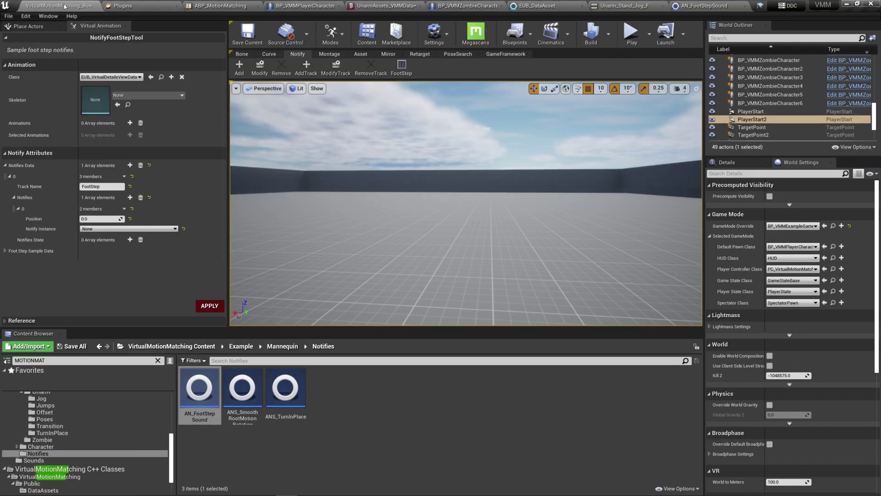
pyautogui.click(96, 228)
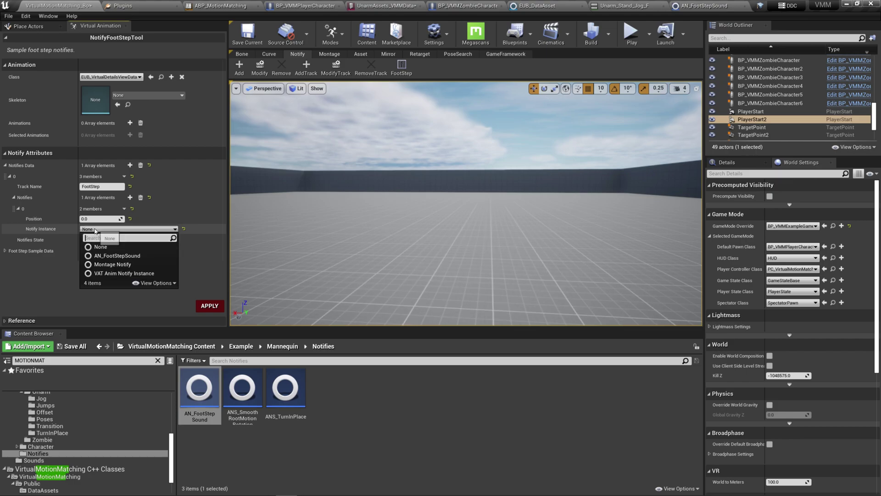
pyautogui.click(116, 255)
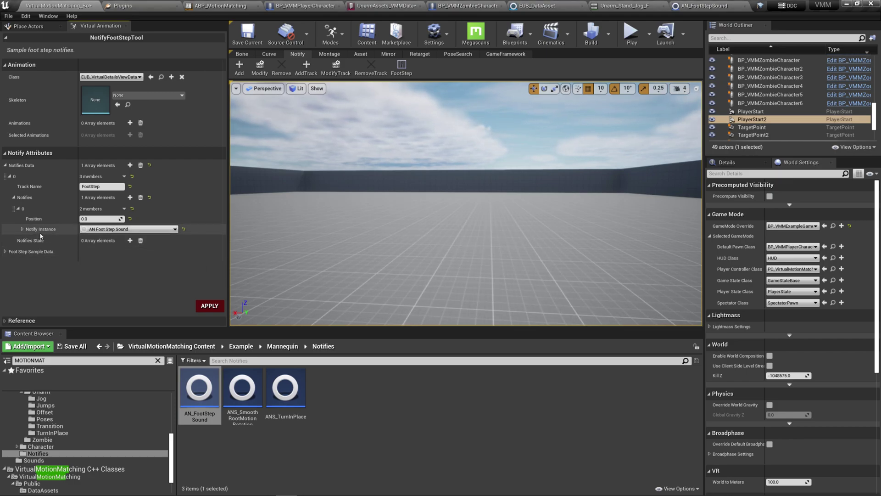
pyautogui.click(22, 228)
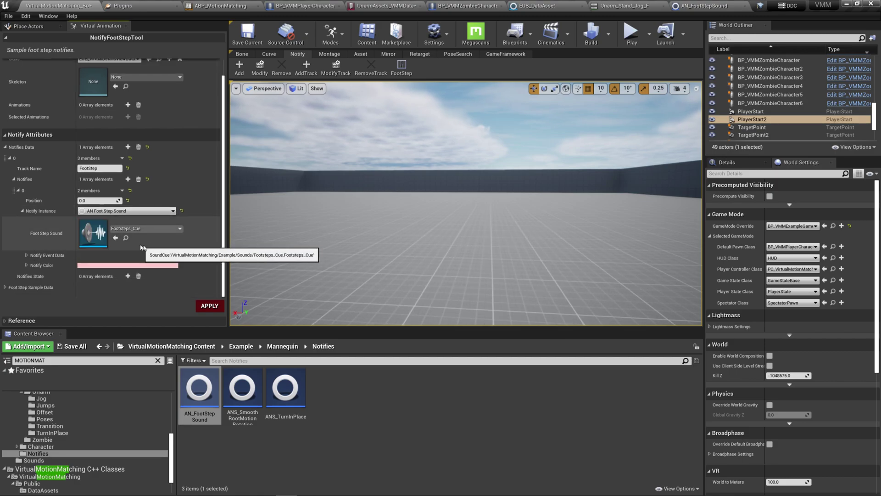
# - Choose Footsteps_Cue as the footstep sound and open that sound cue
pyautogui.click(109, 233)
pyautogui.click(96, 228)
pyautogui.click(83, 222)
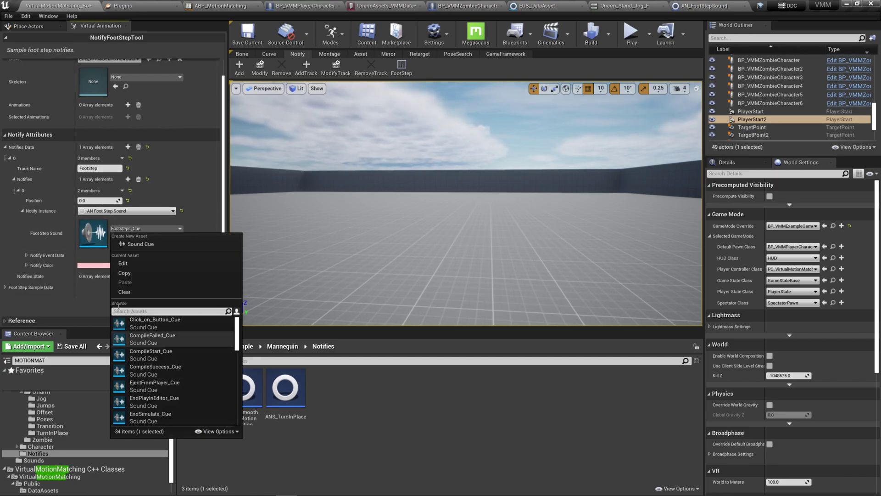
pyautogui.doubleClick(83, 222)
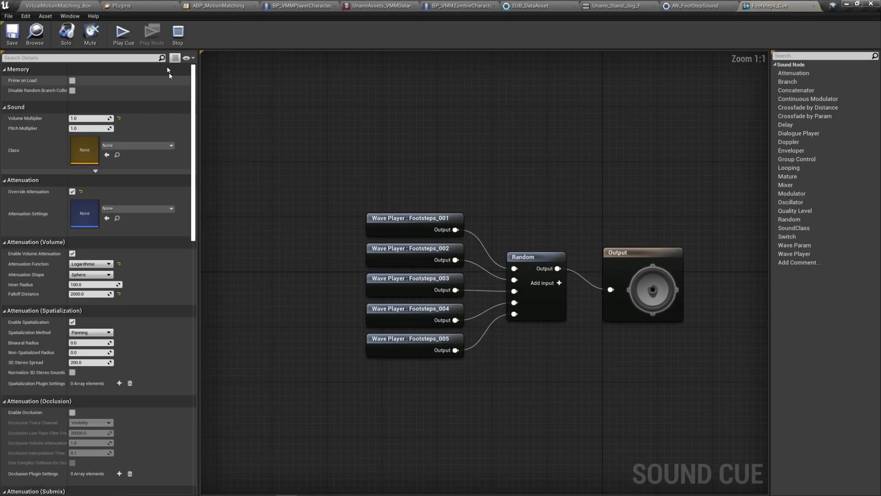
# - Add an instance-editable Boolean variable IsRightFoot to the AN_FootStepSound blueprint
pyautogui.click(81, 3)
pyautogui.click(116, 72)
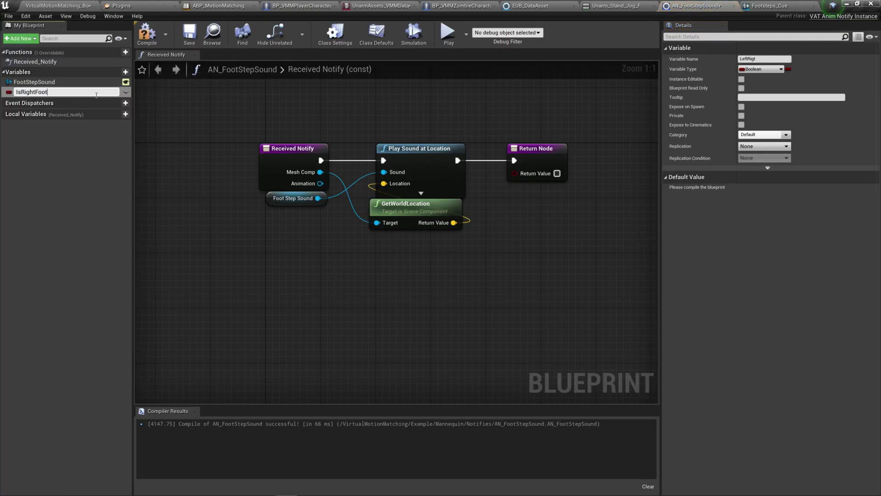
pyautogui.click(61, 3)
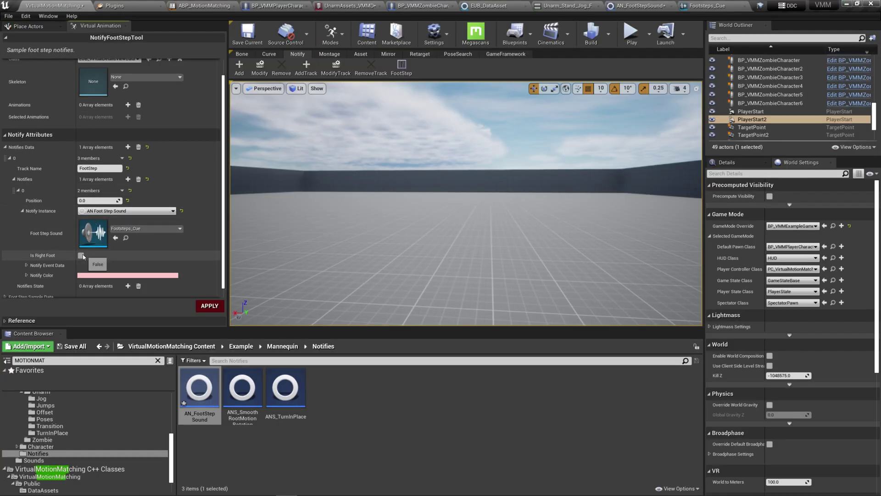
# - Set the footstep notify's Trigger Weight Threshold to 0.5, then open the Unarm_Stand_Jog_F animation
pyautogui.click(26, 265)
pyautogui.scroll(-5, 74, 230)
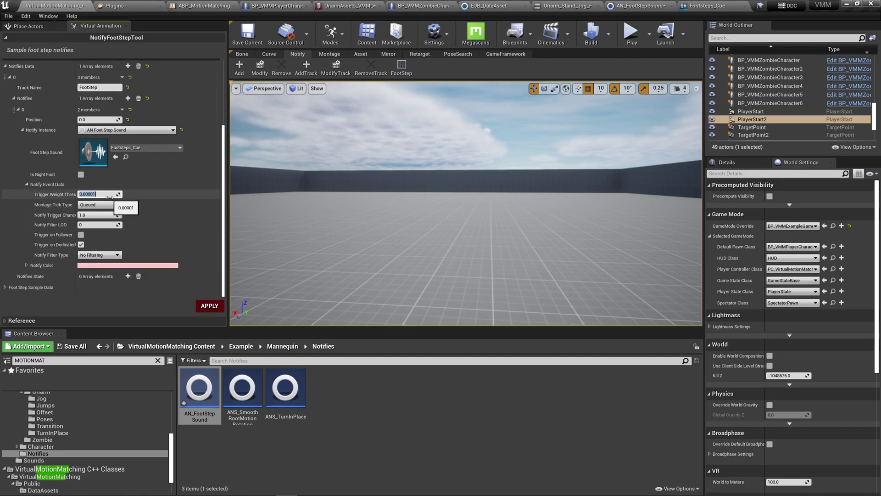
pyautogui.write('0.5')
pyautogui.click(56, 268)
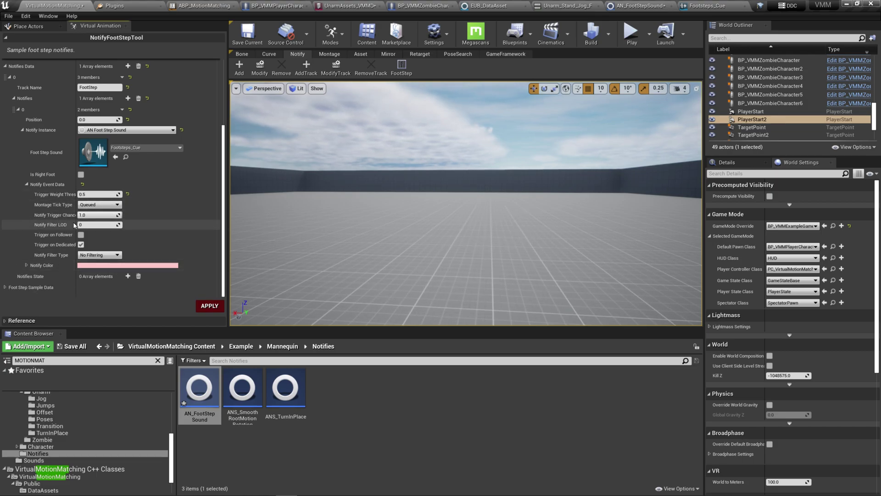
pyautogui.click(41, 392)
pyautogui.doubleClick(456, 386)
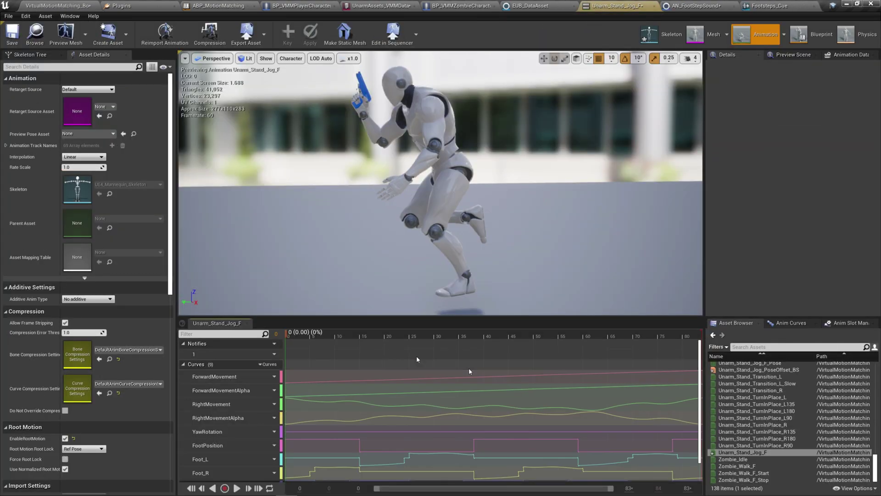
# - Bake the FootStep notify track onto Unarm_Stand_Jog_F and scrub its timeline to check the notifies
pyautogui.click(54, 6)
pyautogui.click(218, 306)
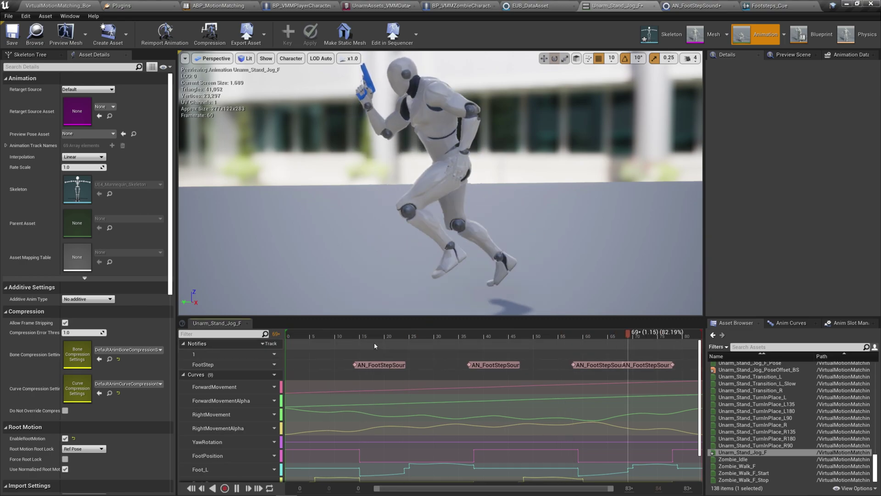
pyautogui.moveTo(373, 344); pyautogui.dragTo(673, 346)
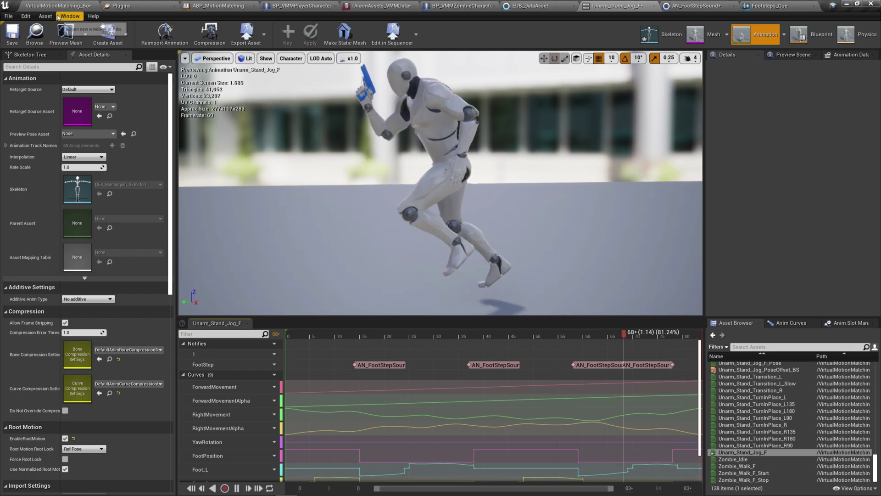
pyautogui.click(58, 5)
# - Bake a FootStepOffset notify track with a -0.1 offset time onto Unarm_Stand_Jog_F
pyautogui.scroll(3, 103, 188)
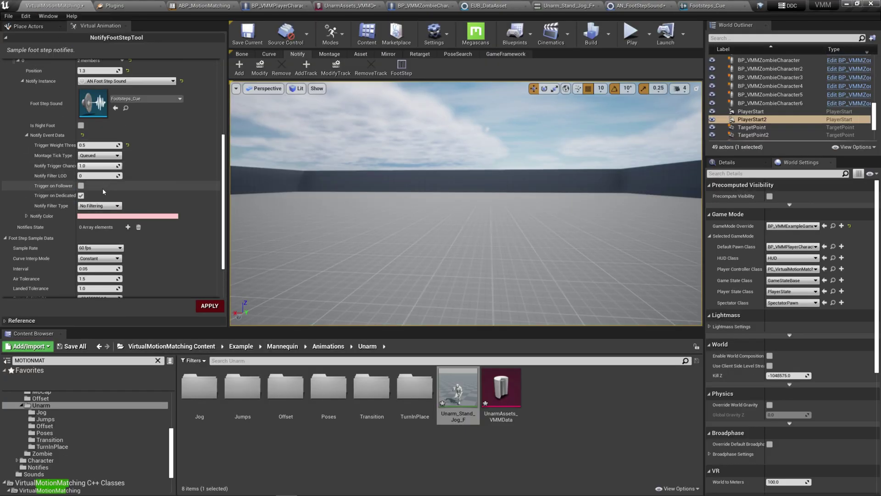
pyautogui.scroll(5, 68, 206)
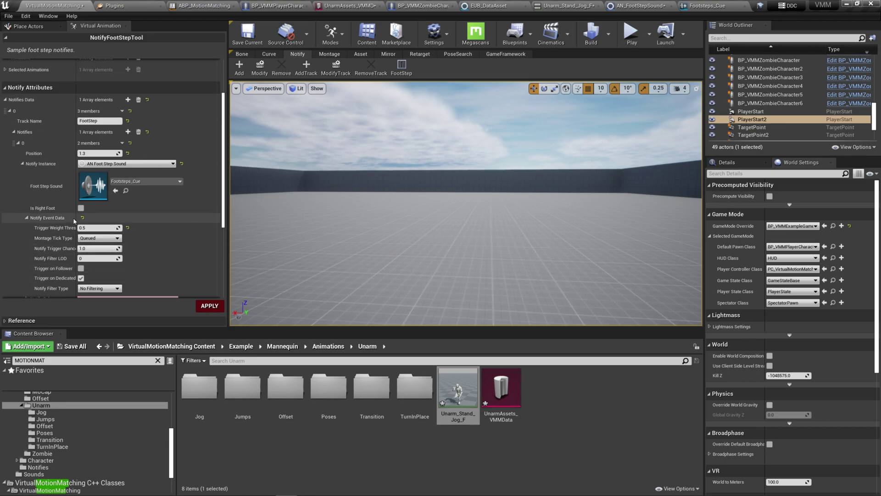
pyautogui.scroll(-4, 69, 220)
pyautogui.scroll(-4, 56, 256)
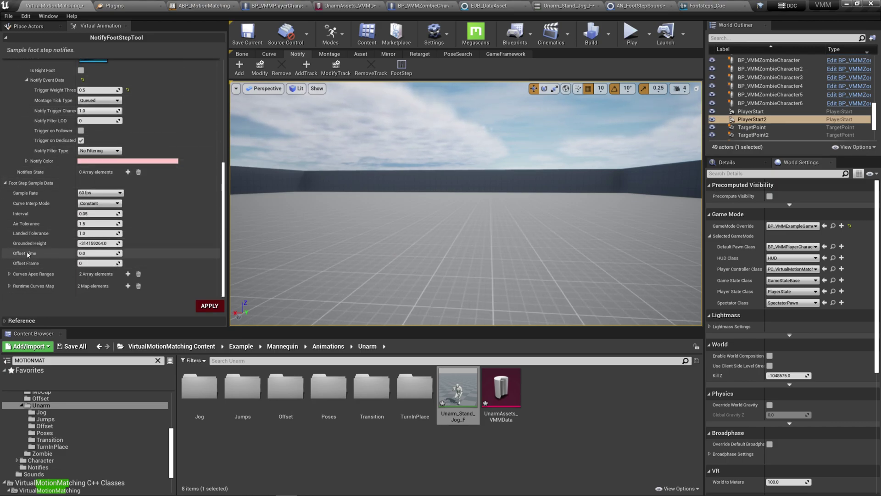
pyautogui.scroll(5, 27, 254)
pyautogui.scroll(4, 28, 254)
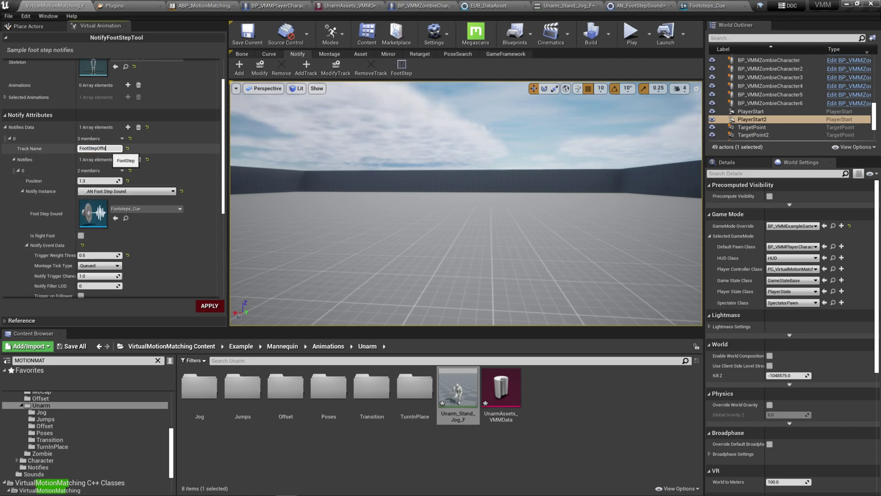
pyautogui.scroll(-5, 89, 253)
pyautogui.scroll(-4, 88, 253)
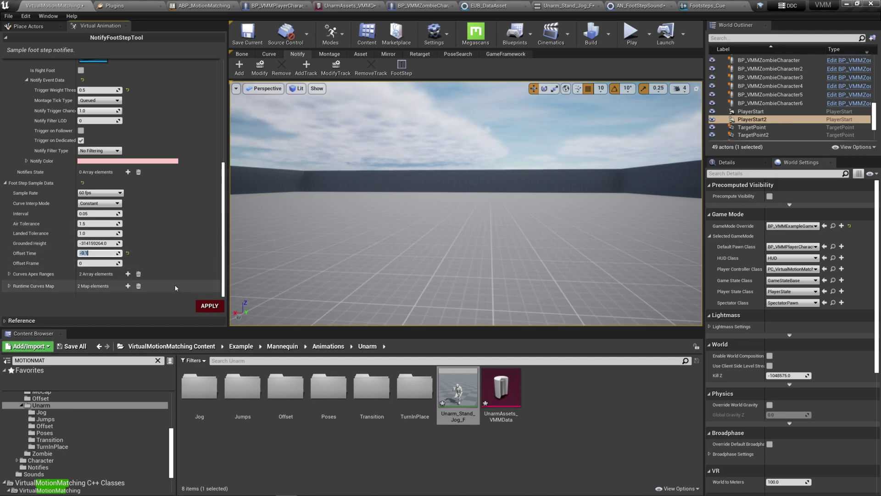
pyautogui.click(218, 310)
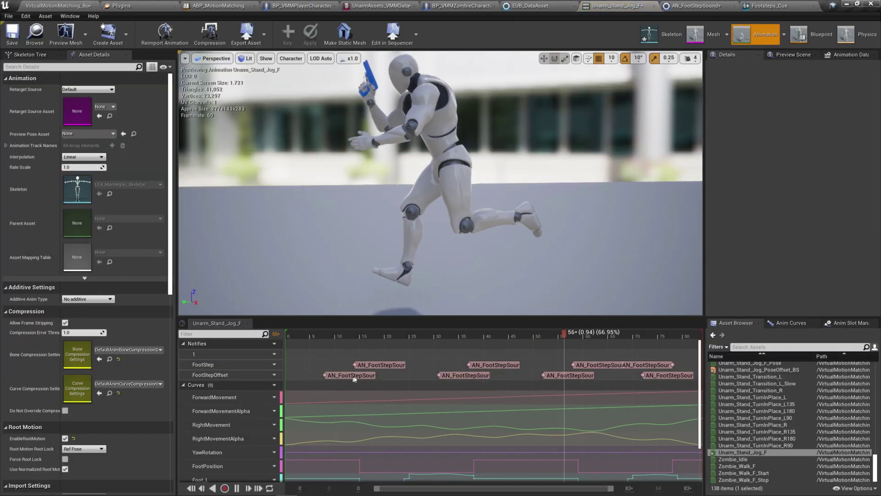
pyautogui.click(370, 372)
pyautogui.rightClick(370, 371)
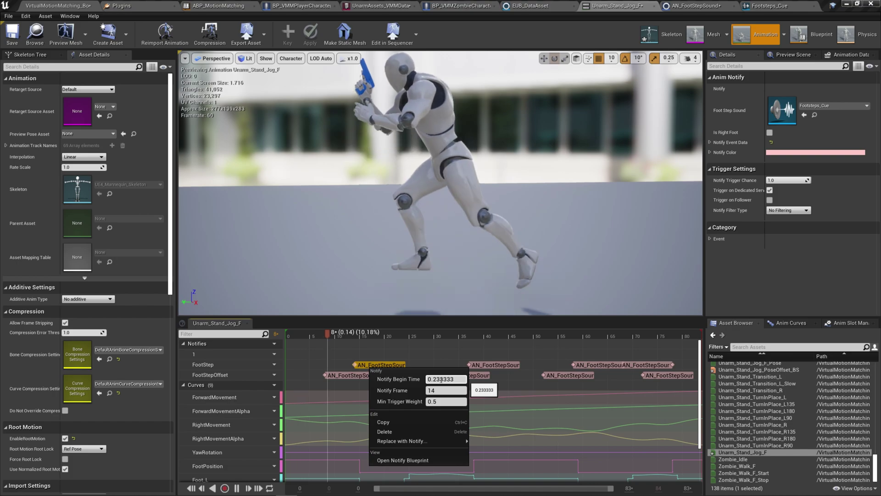
pyautogui.rightClick(357, 372)
pyautogui.click(487, 365)
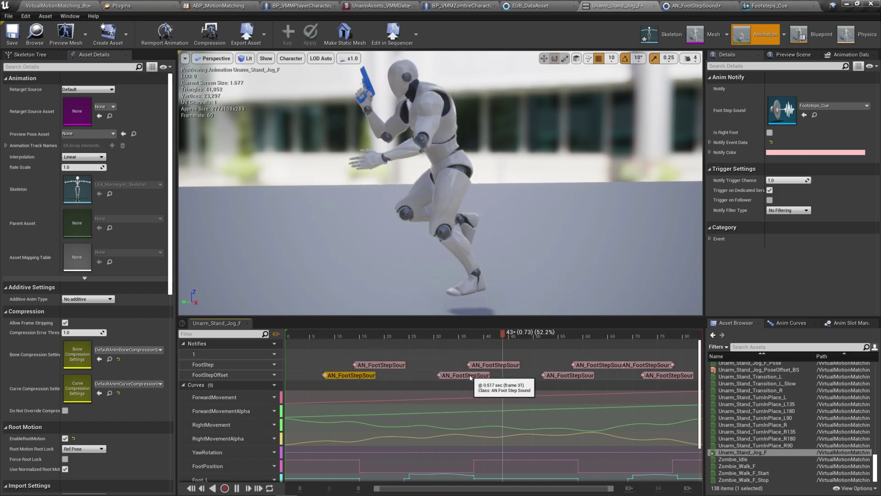
pyautogui.rightClick(485, 365)
pyautogui.rightClick(599, 365)
pyautogui.click(574, 376)
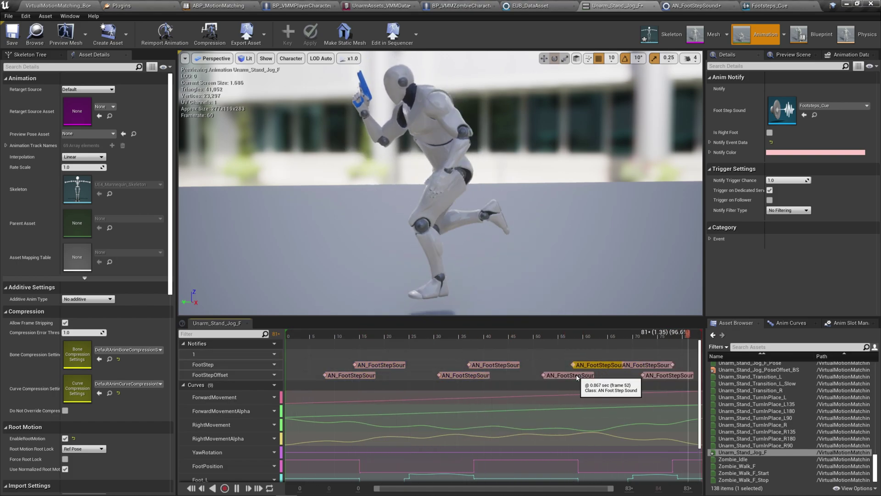
pyautogui.rightClick(576, 375)
pyautogui.press('Escape')
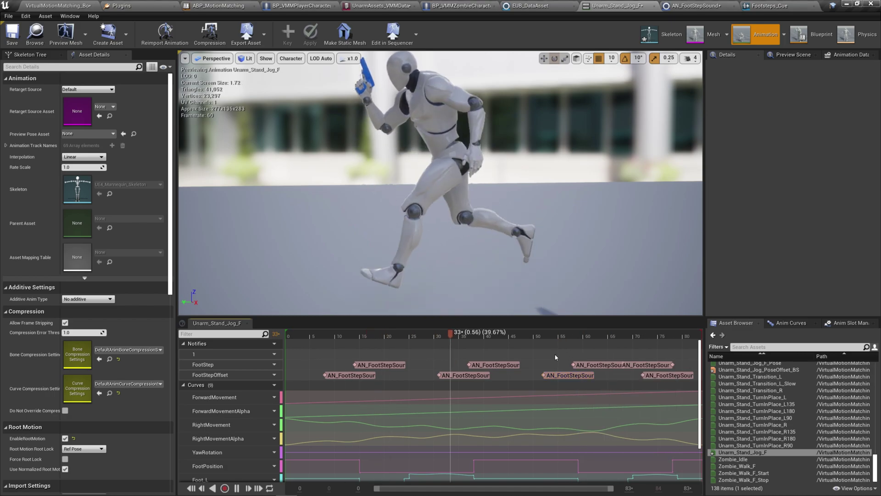
pyautogui.click(757, 404)
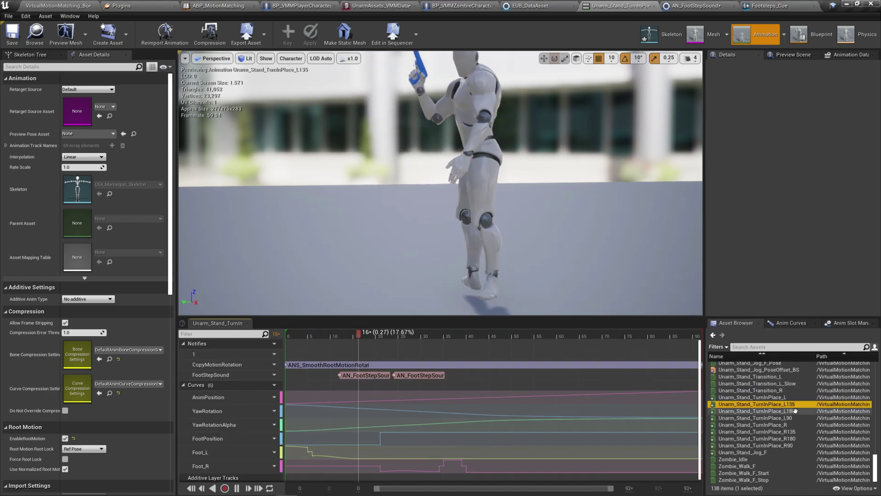
# - Preview the TurnInPlace R135, R90 and R180 animations and their smooth root motion rotation notify states
pyautogui.press('Down')
pyautogui.press('Down')
pyautogui.press('Down')
pyautogui.press('Down')
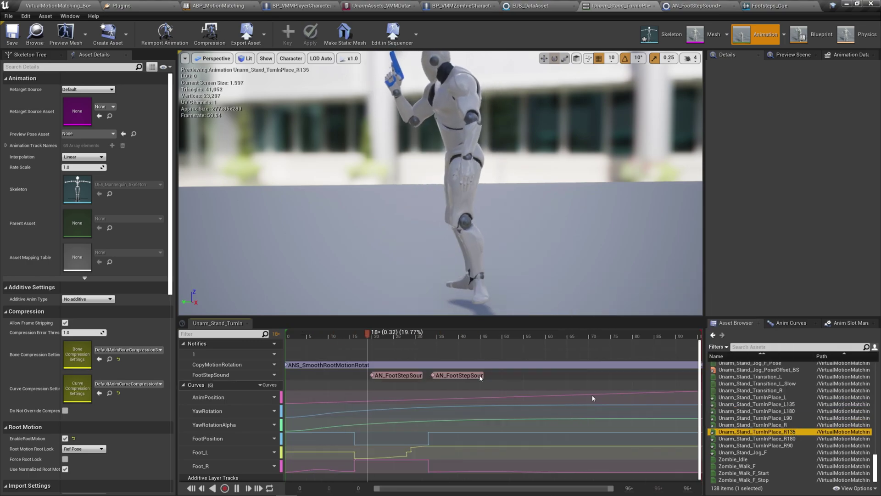
pyautogui.click(345, 365)
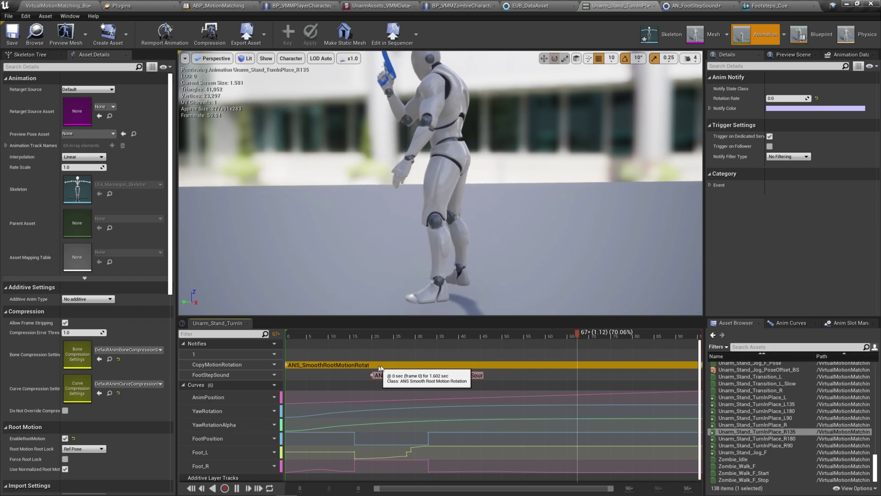
pyautogui.doubleClick(831, 445)
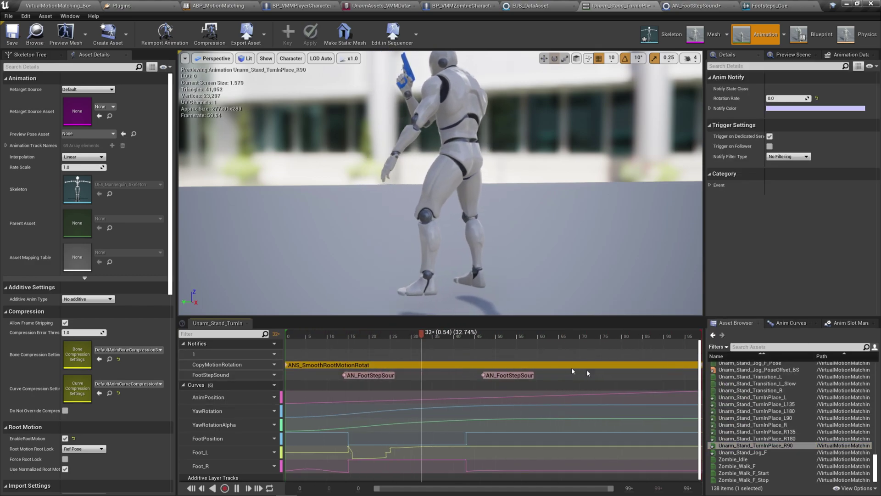
pyautogui.doubleClick(788, 437)
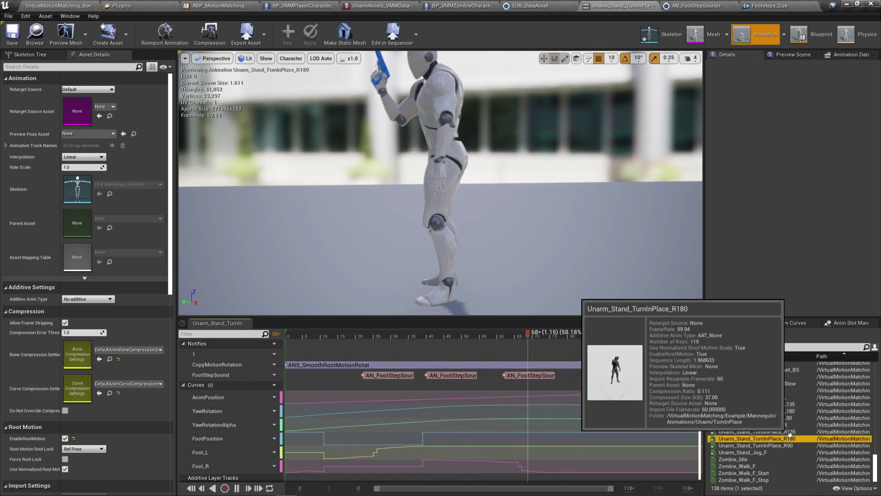
pyautogui.rightClick(789, 435)
pyautogui.click(811, 412)
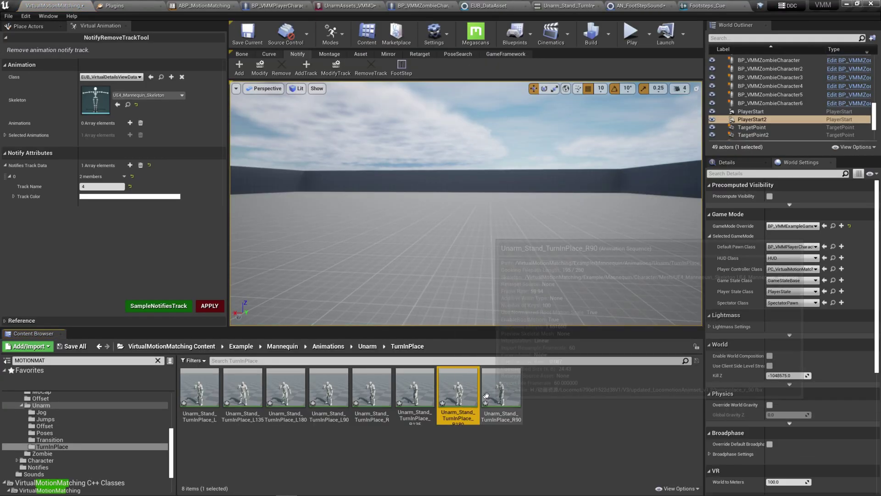
# - Select all eight TurnInPlace animations and bring up the Notify Add batch tool
pyautogui.click(501, 390)
pyautogui.keyDown('shift'); pyautogui.click(203, 387); pyautogui.keyUp('shift')
pyautogui.moveTo(202, 387); pyautogui.dragTo(330, 387)
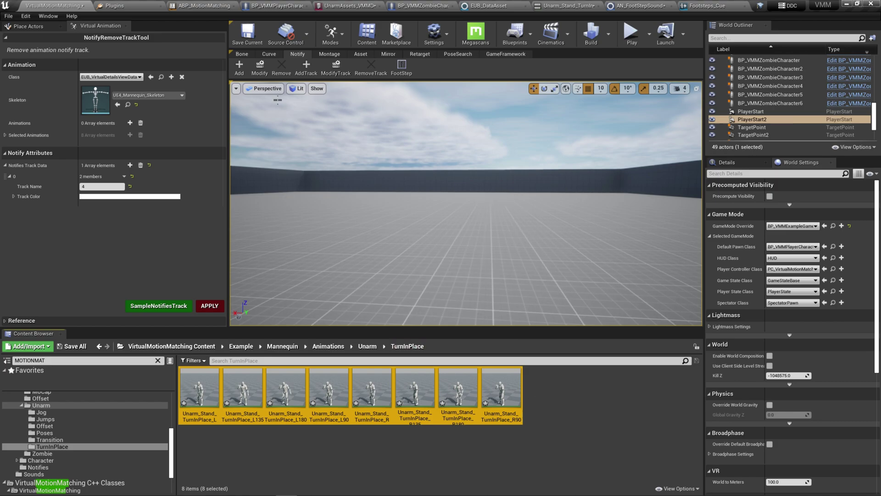
pyautogui.click(295, 56)
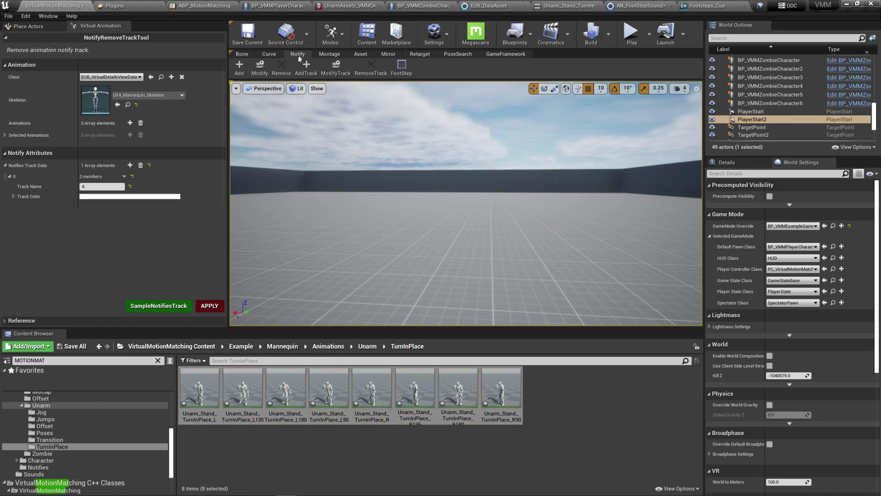
pyautogui.click(245, 69)
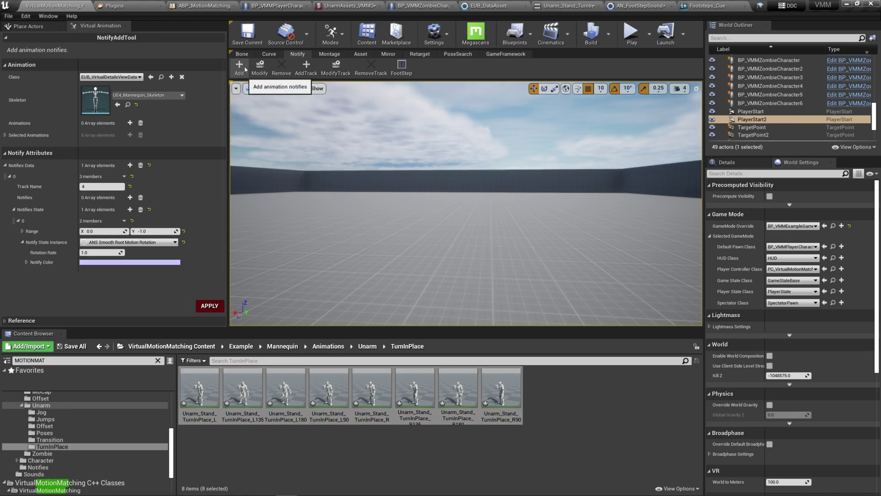
# - Add an RM track with an ANS_SmoothRootMotionRotation notify state to the selected animations
pyautogui.click(140, 165)
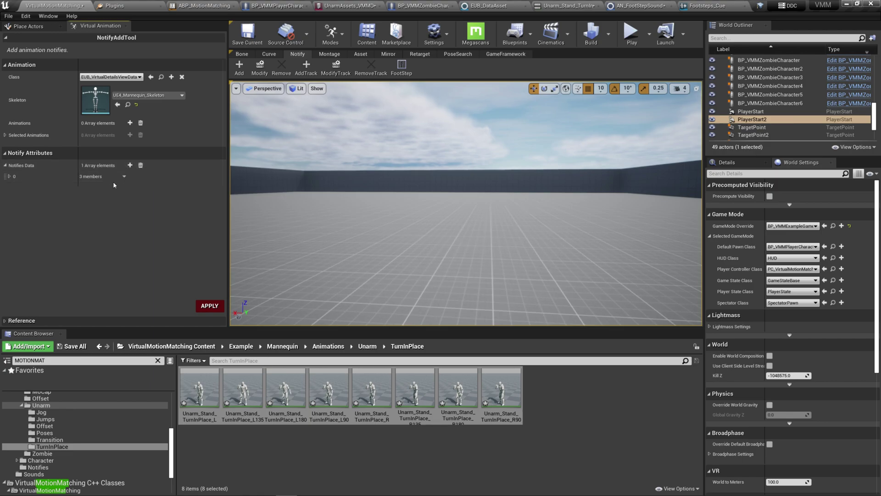
pyautogui.click(110, 176)
pyautogui.click(101, 186)
pyautogui.write('RM')
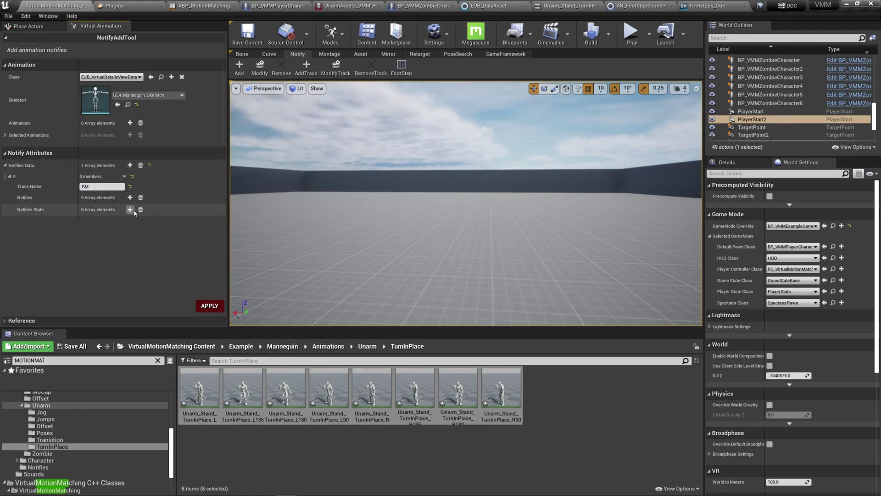
pyautogui.click(129, 209)
pyautogui.click(111, 221)
pyautogui.click(101, 242)
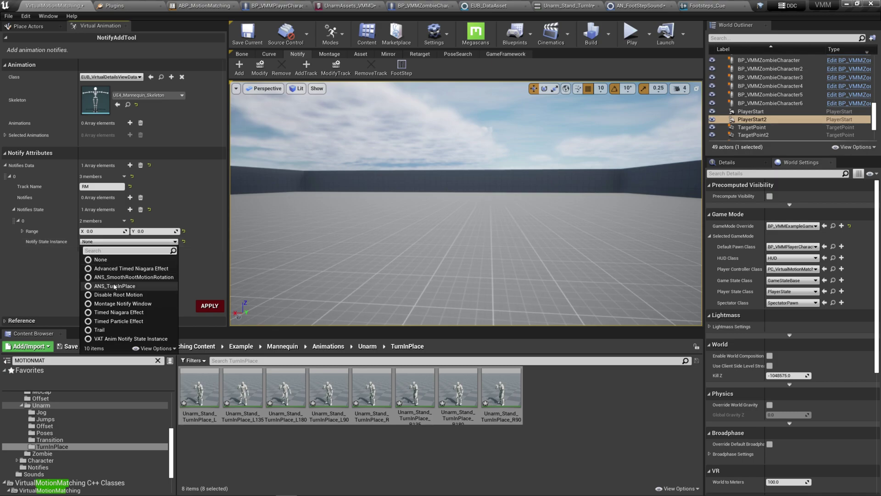
pyautogui.click(134, 277)
pyautogui.click(137, 233)
pyautogui.write('1111111')
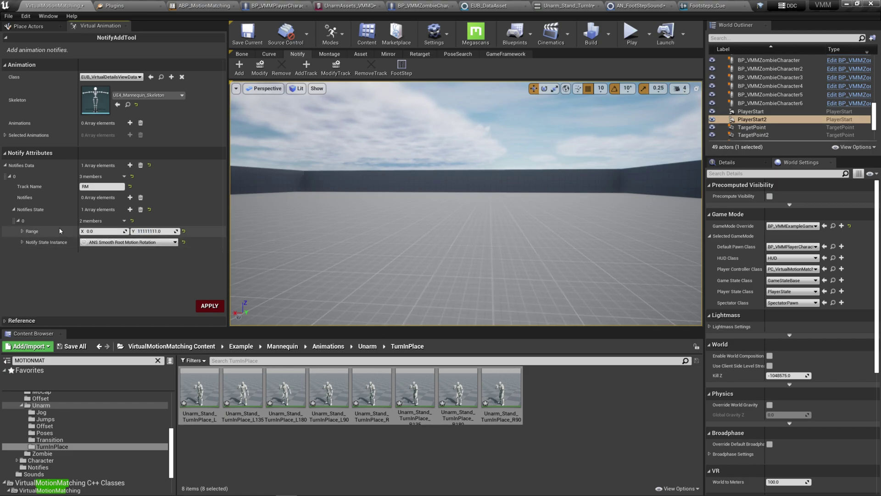
pyautogui.click(208, 307)
# - Verify the RM notify state in the R135, L135 and R90 turn-in-place animations
pyautogui.doubleClick(407, 392)
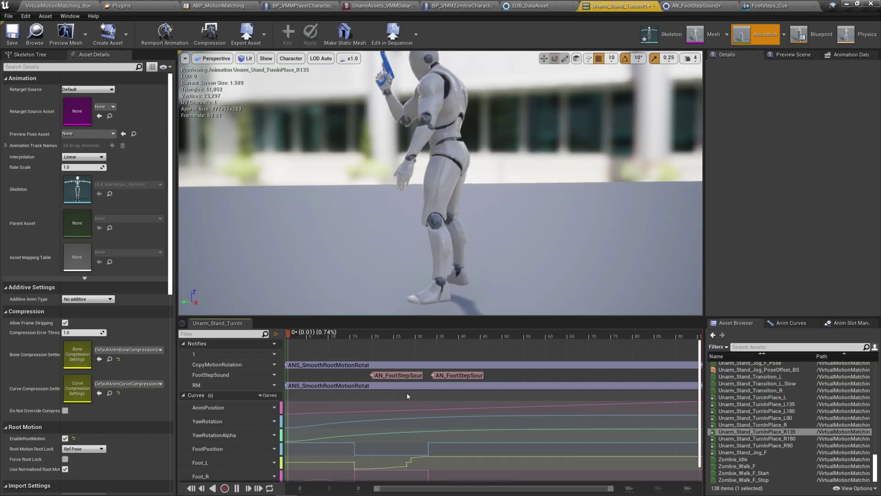
pyautogui.click(347, 390)
pyautogui.click(774, 404)
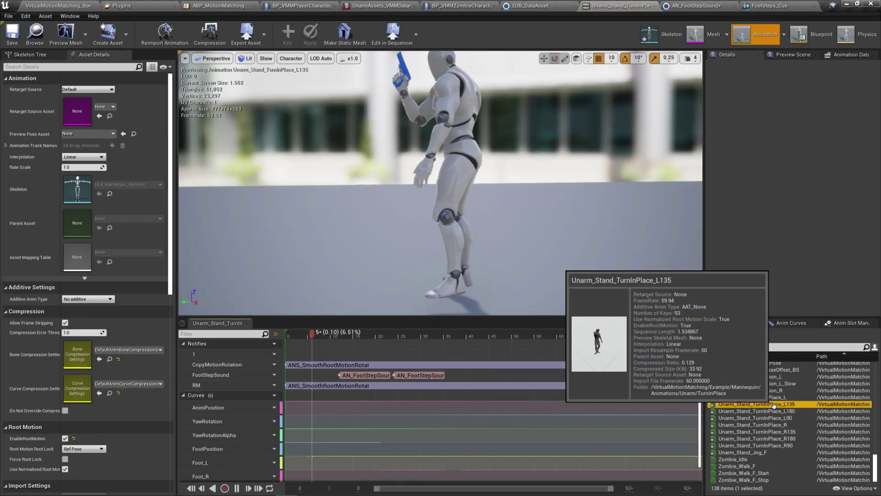
pyautogui.click(404, 386)
pyautogui.click(755, 445)
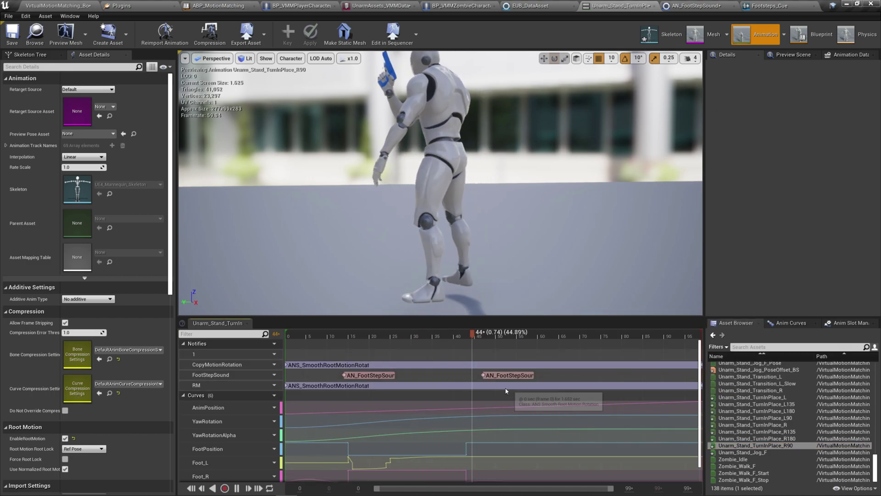
pyautogui.click(506, 388)
pyautogui.click(756, 404)
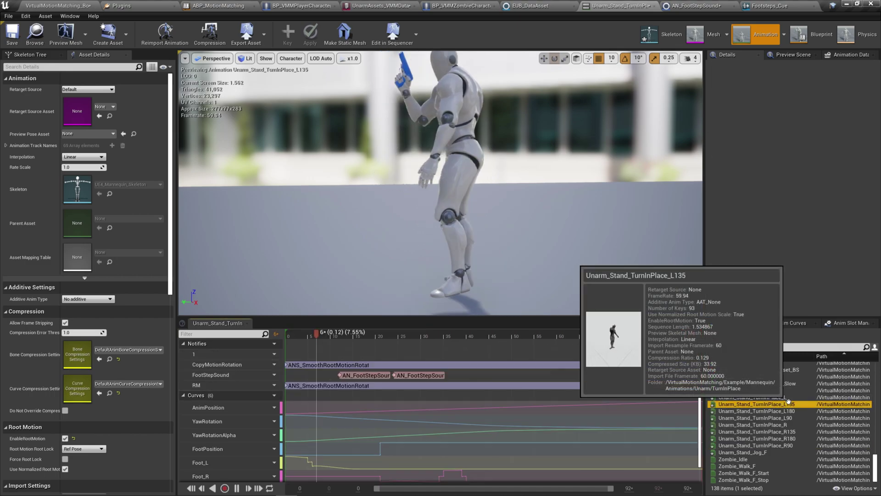
pyautogui.click(81, 4)
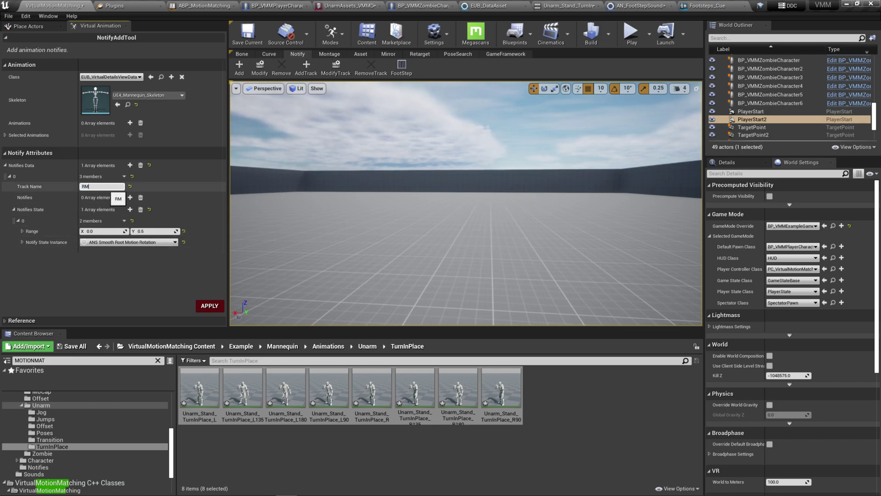
# - Apply the RMT notify state and confirm its 0.5-second duration in Unarm_Stand_TurnInPlace_R
pyautogui.click(199, 306)
pyautogui.doubleClick(369, 397)
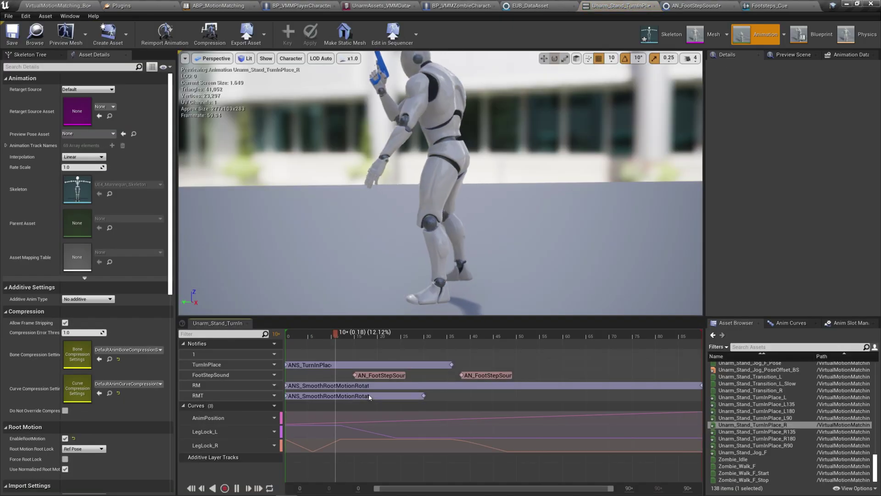
pyautogui.click(370, 398)
pyautogui.rightClick(372, 396)
pyautogui.moveTo(413, 368)
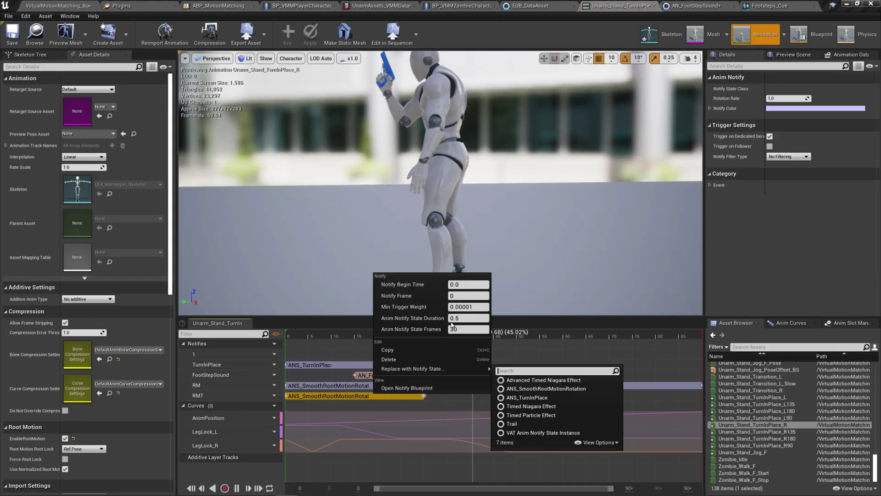
pyautogui.press('Escape')
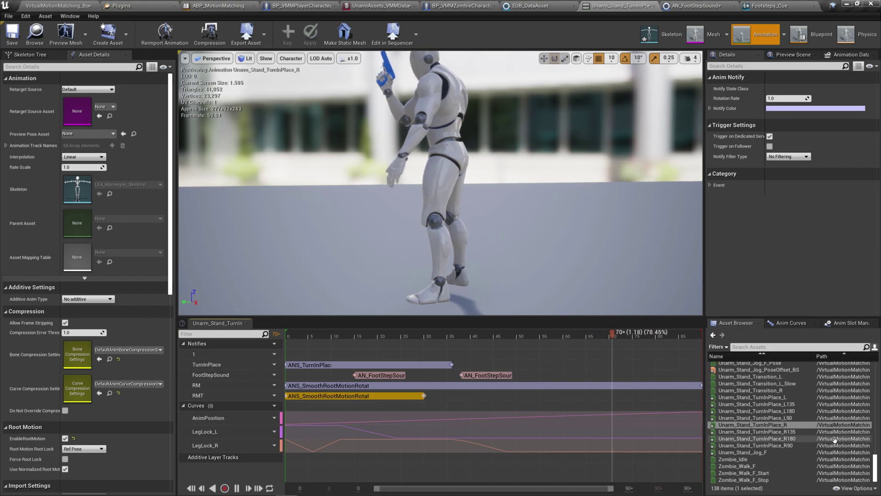